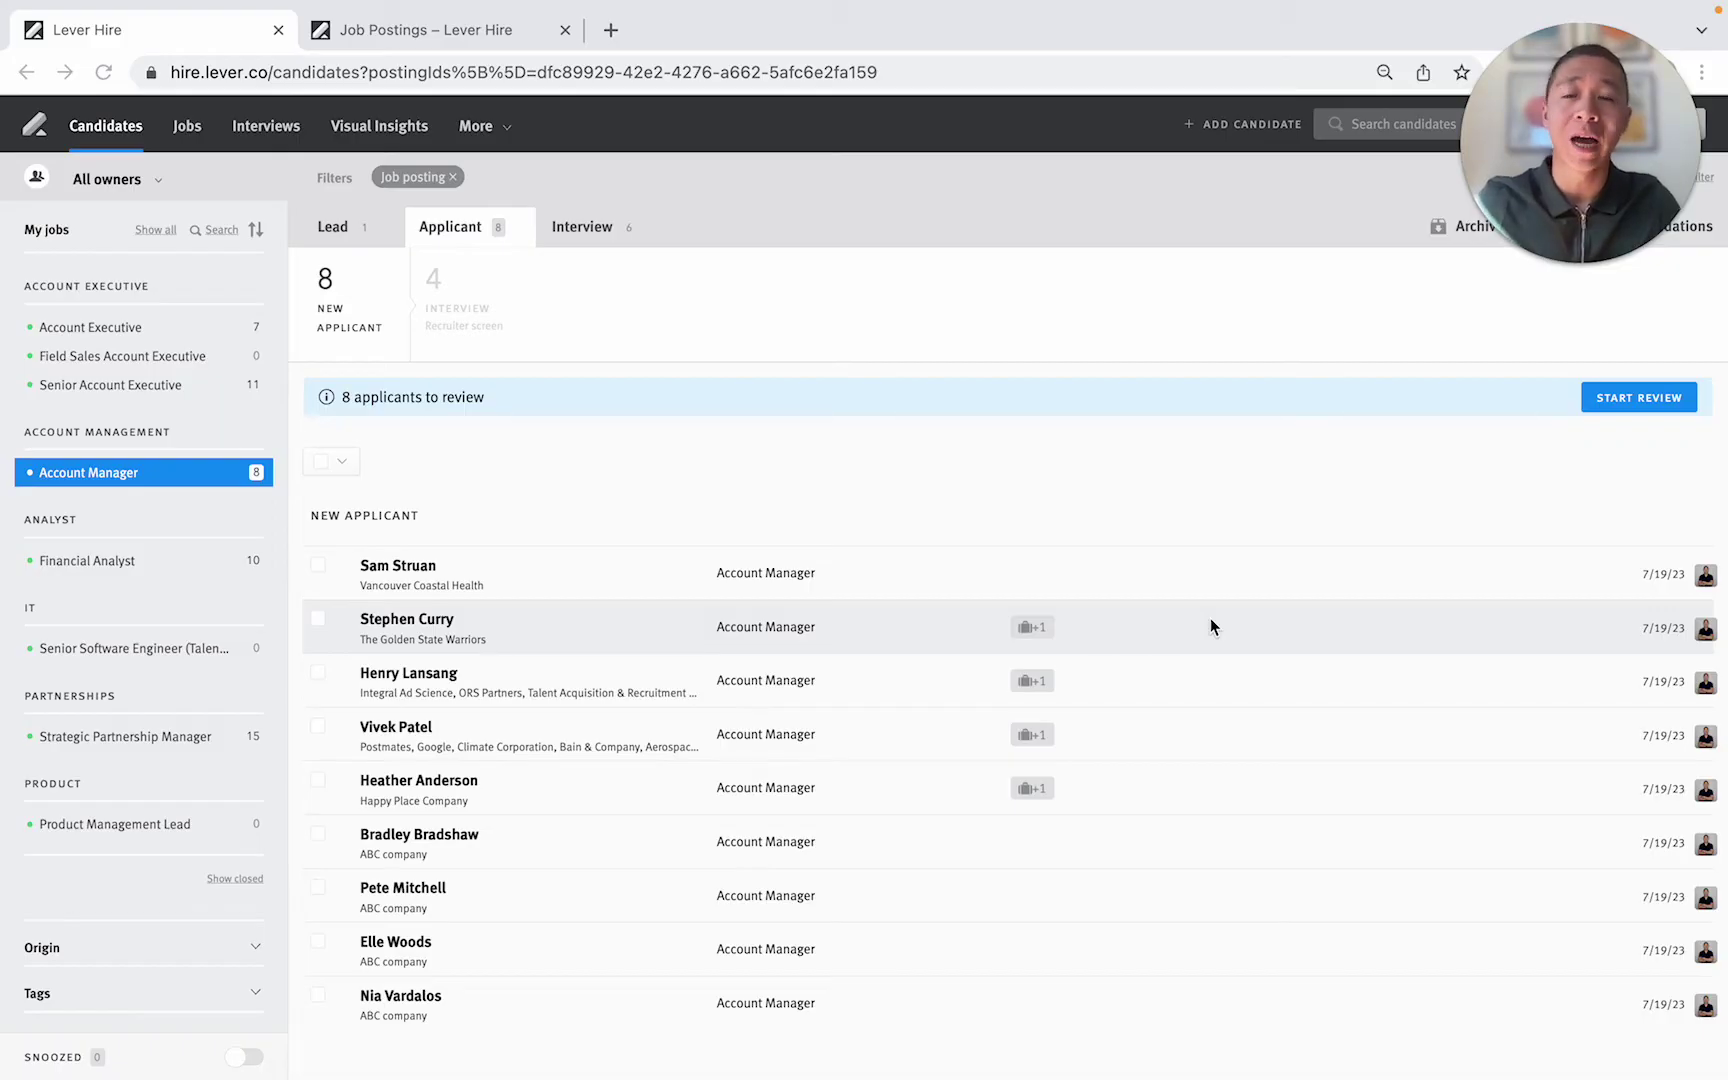
Step: Deselect the Account Manager job to list all 286 new applicants across every job
left_click(171, 473)
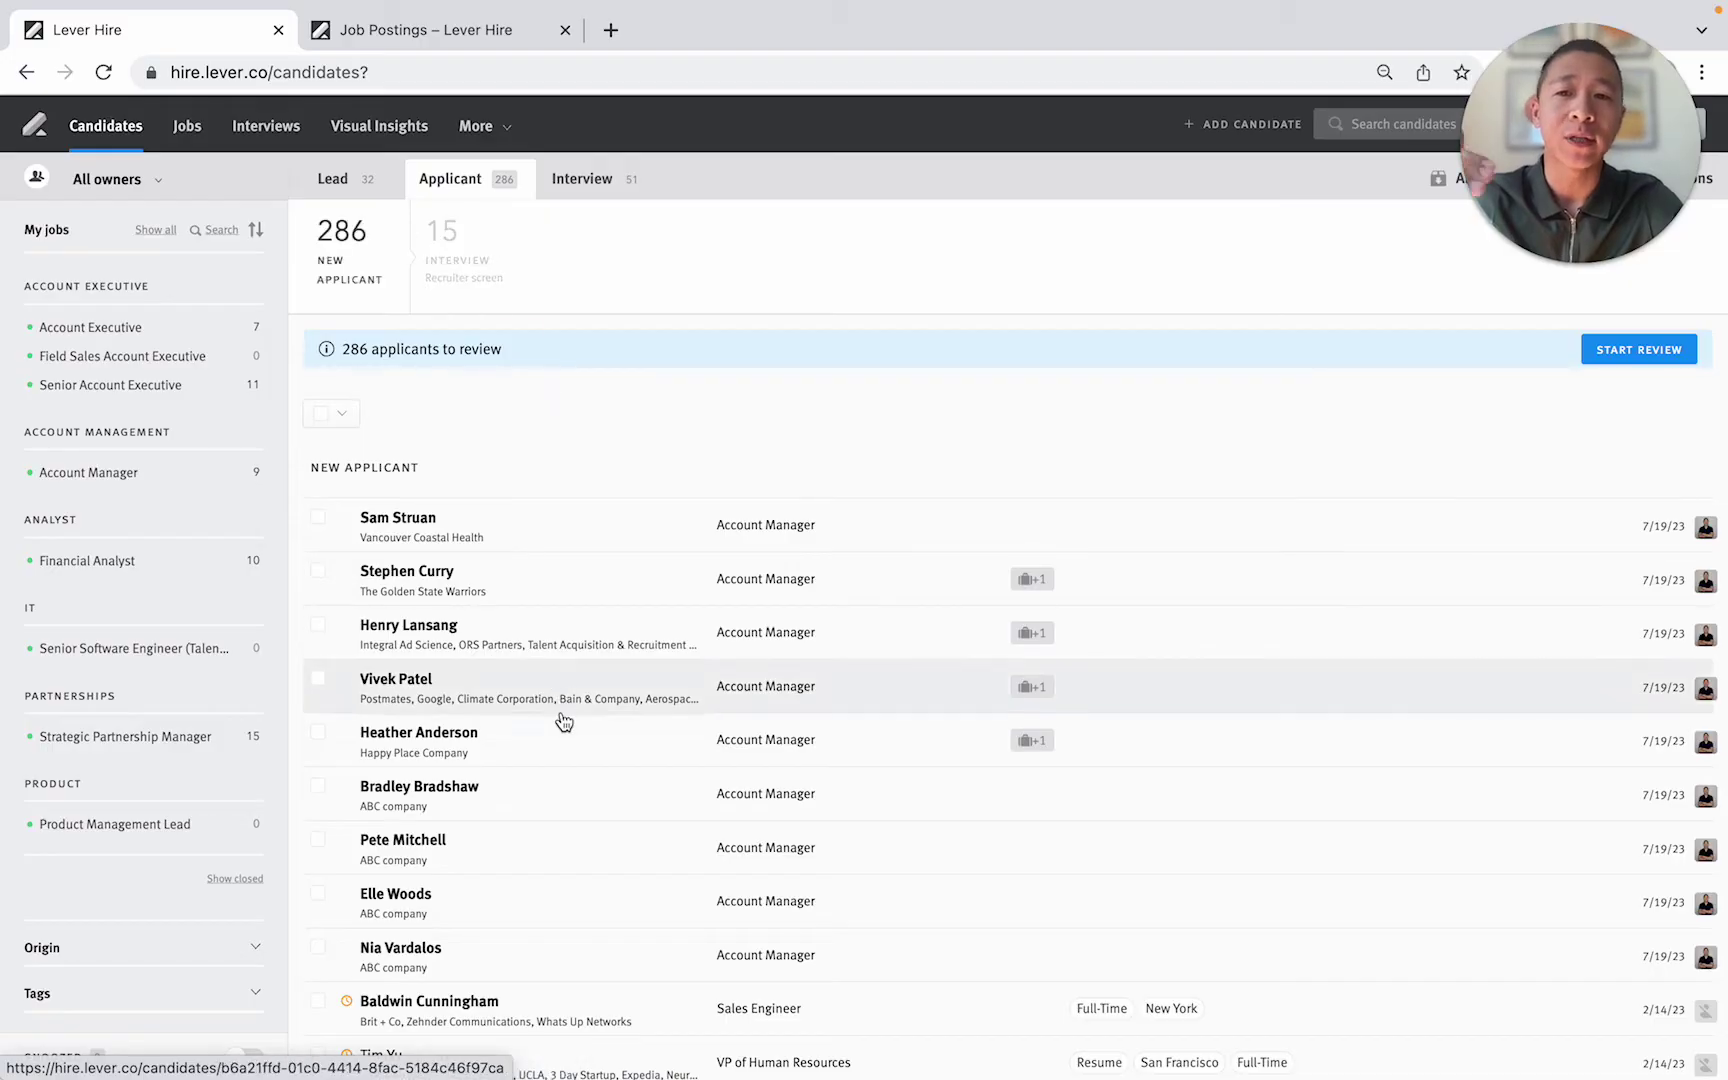
scroll(603, 567, "down", 3)
scroll(599, 567, "down", 3)
scroll(599, 568, "down", 5)
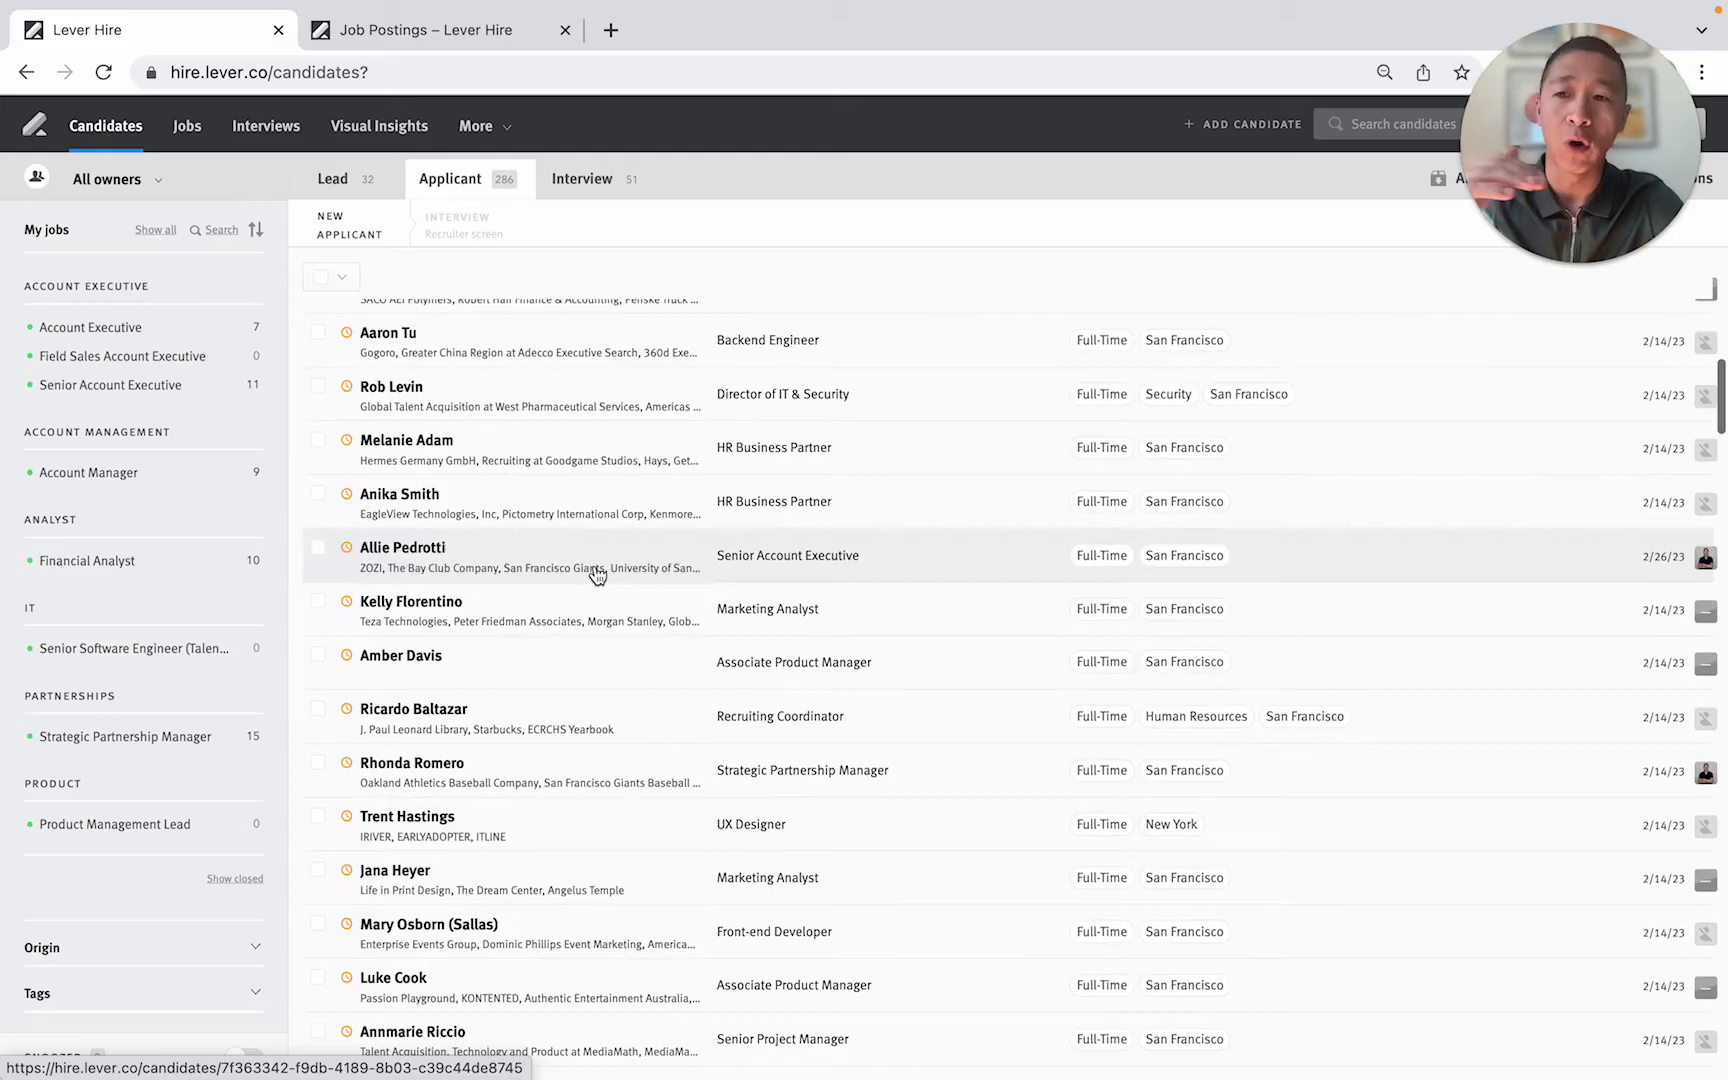
scroll(645, 598, "up", 10)
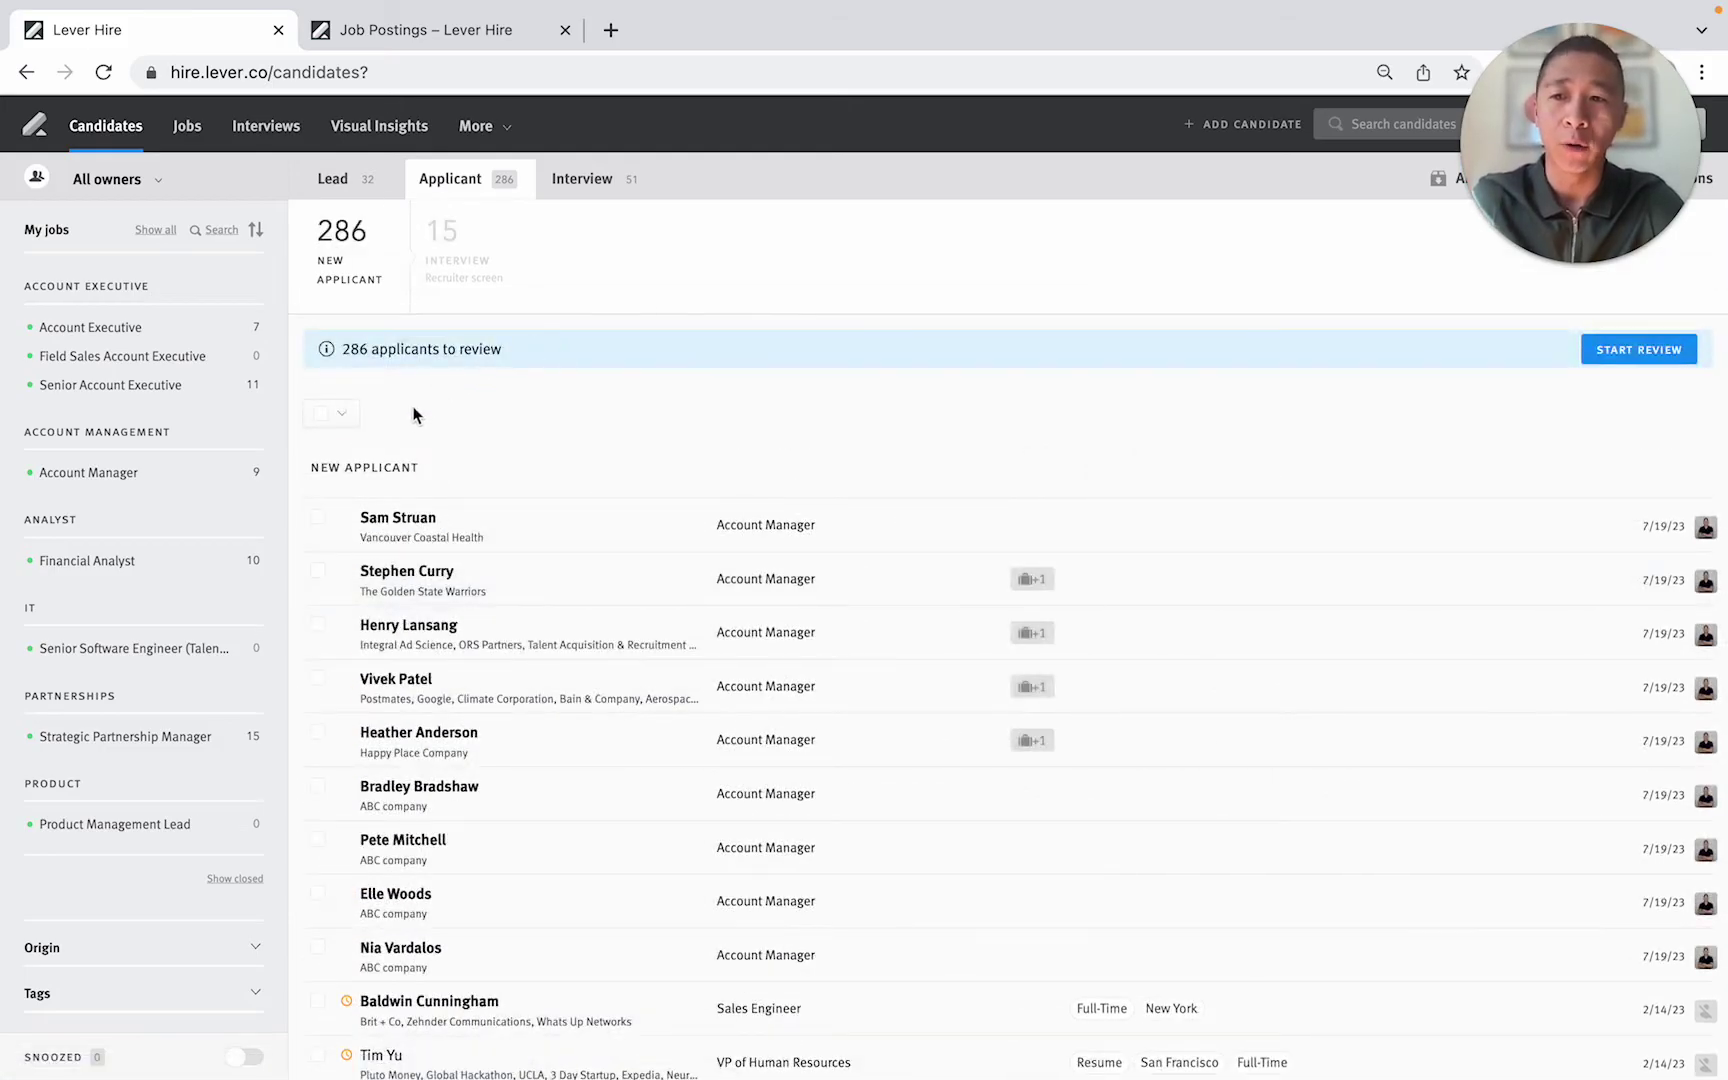
Step: Filter the applicant list to the Account Manager job under Account Management
left_click(122, 473)
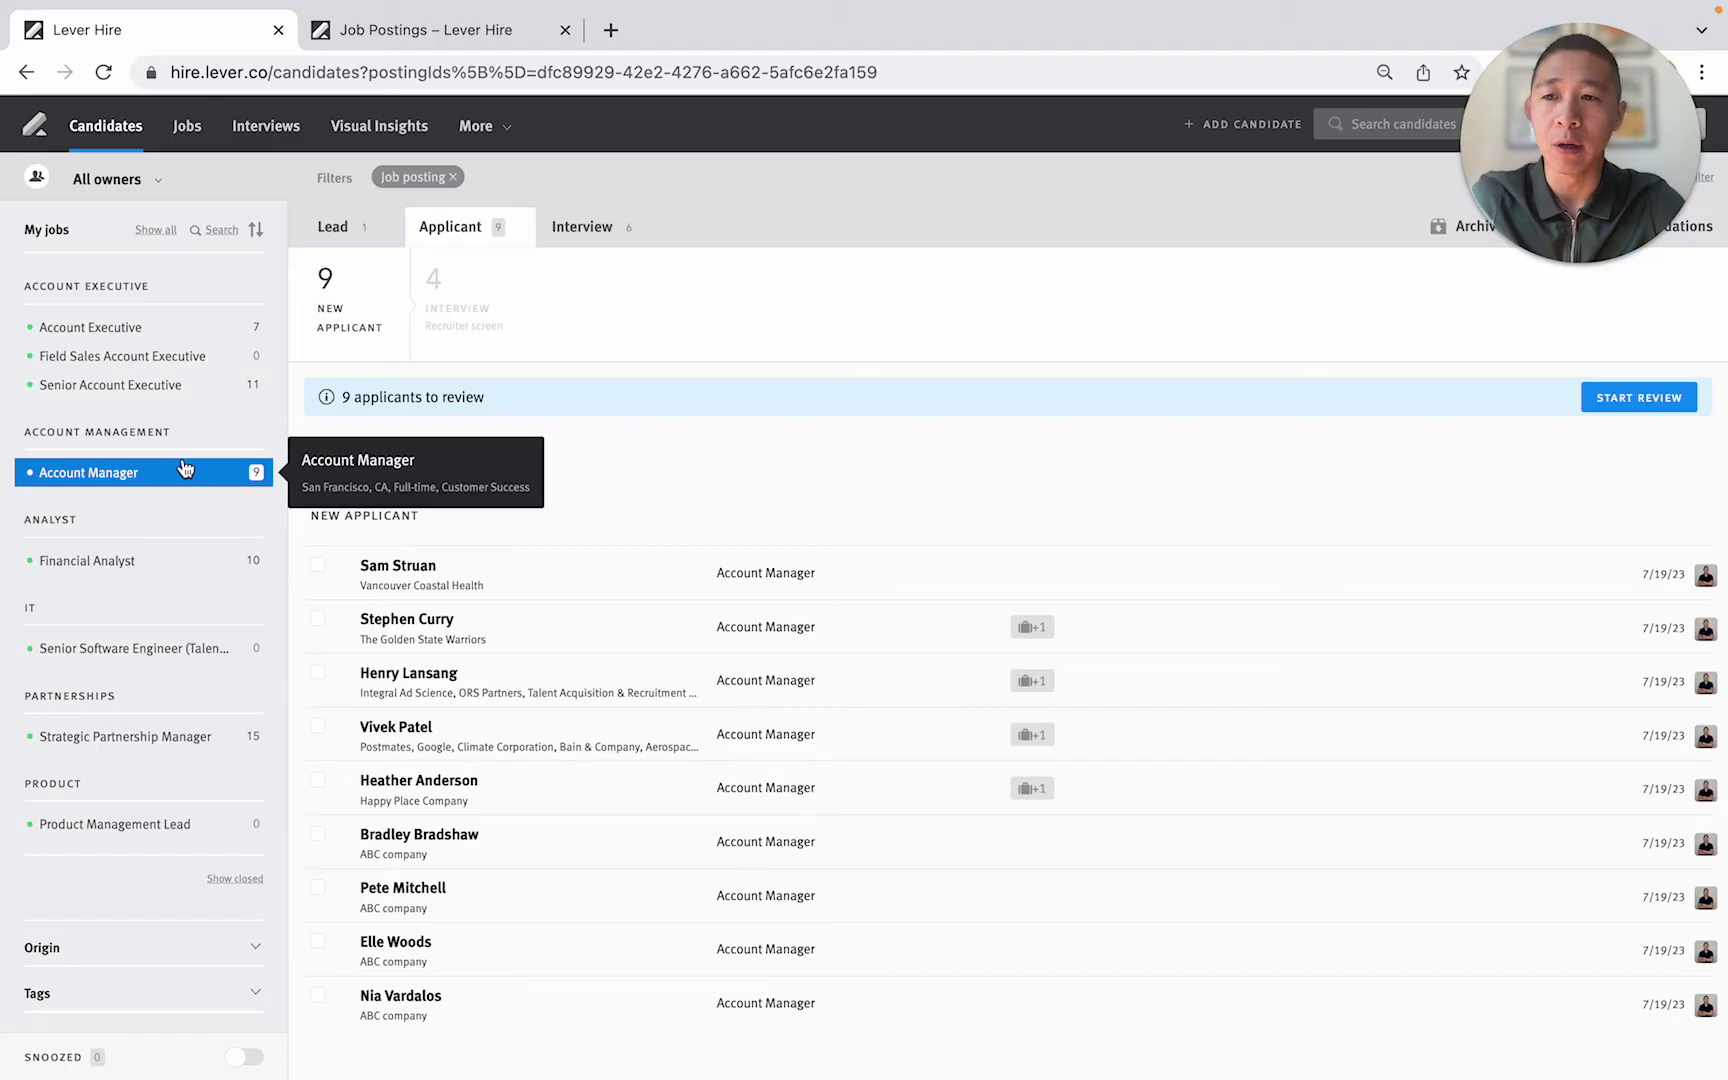
Step: Review the posting's two SaaS Account Manager custom questions, then return to the applicant list
left_click(438, 29)
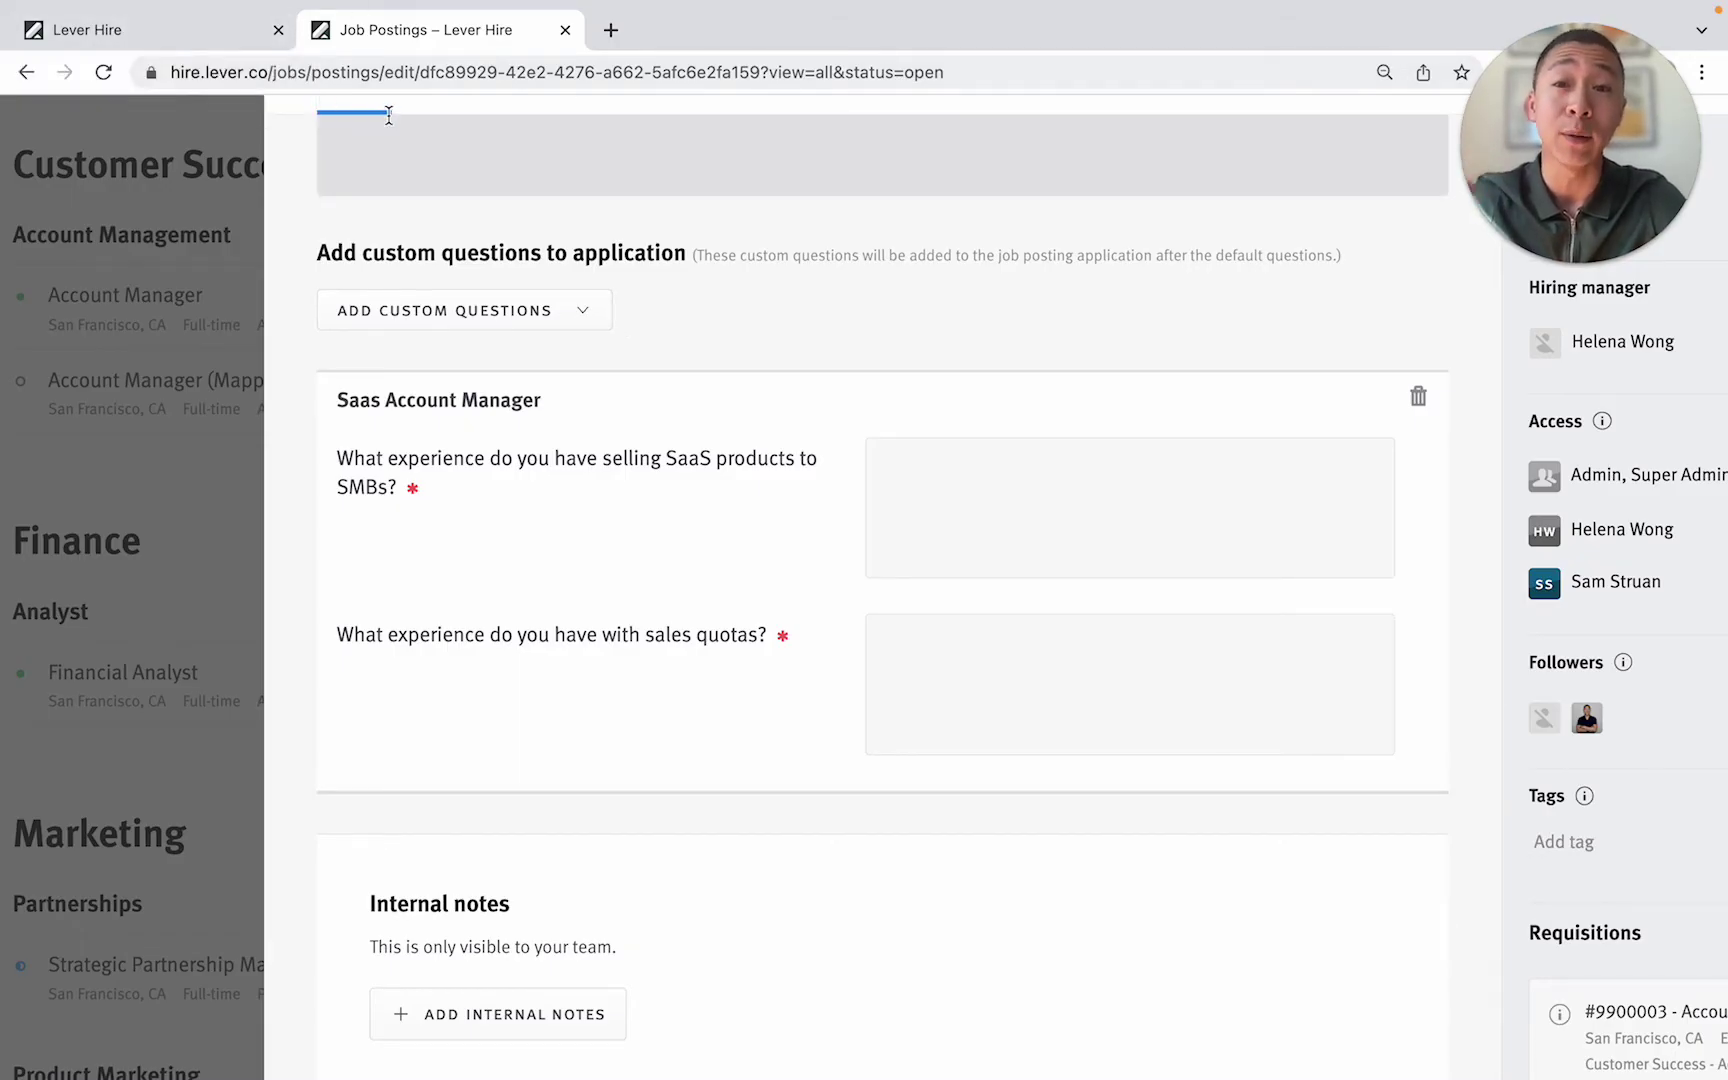
left_click(146, 30)
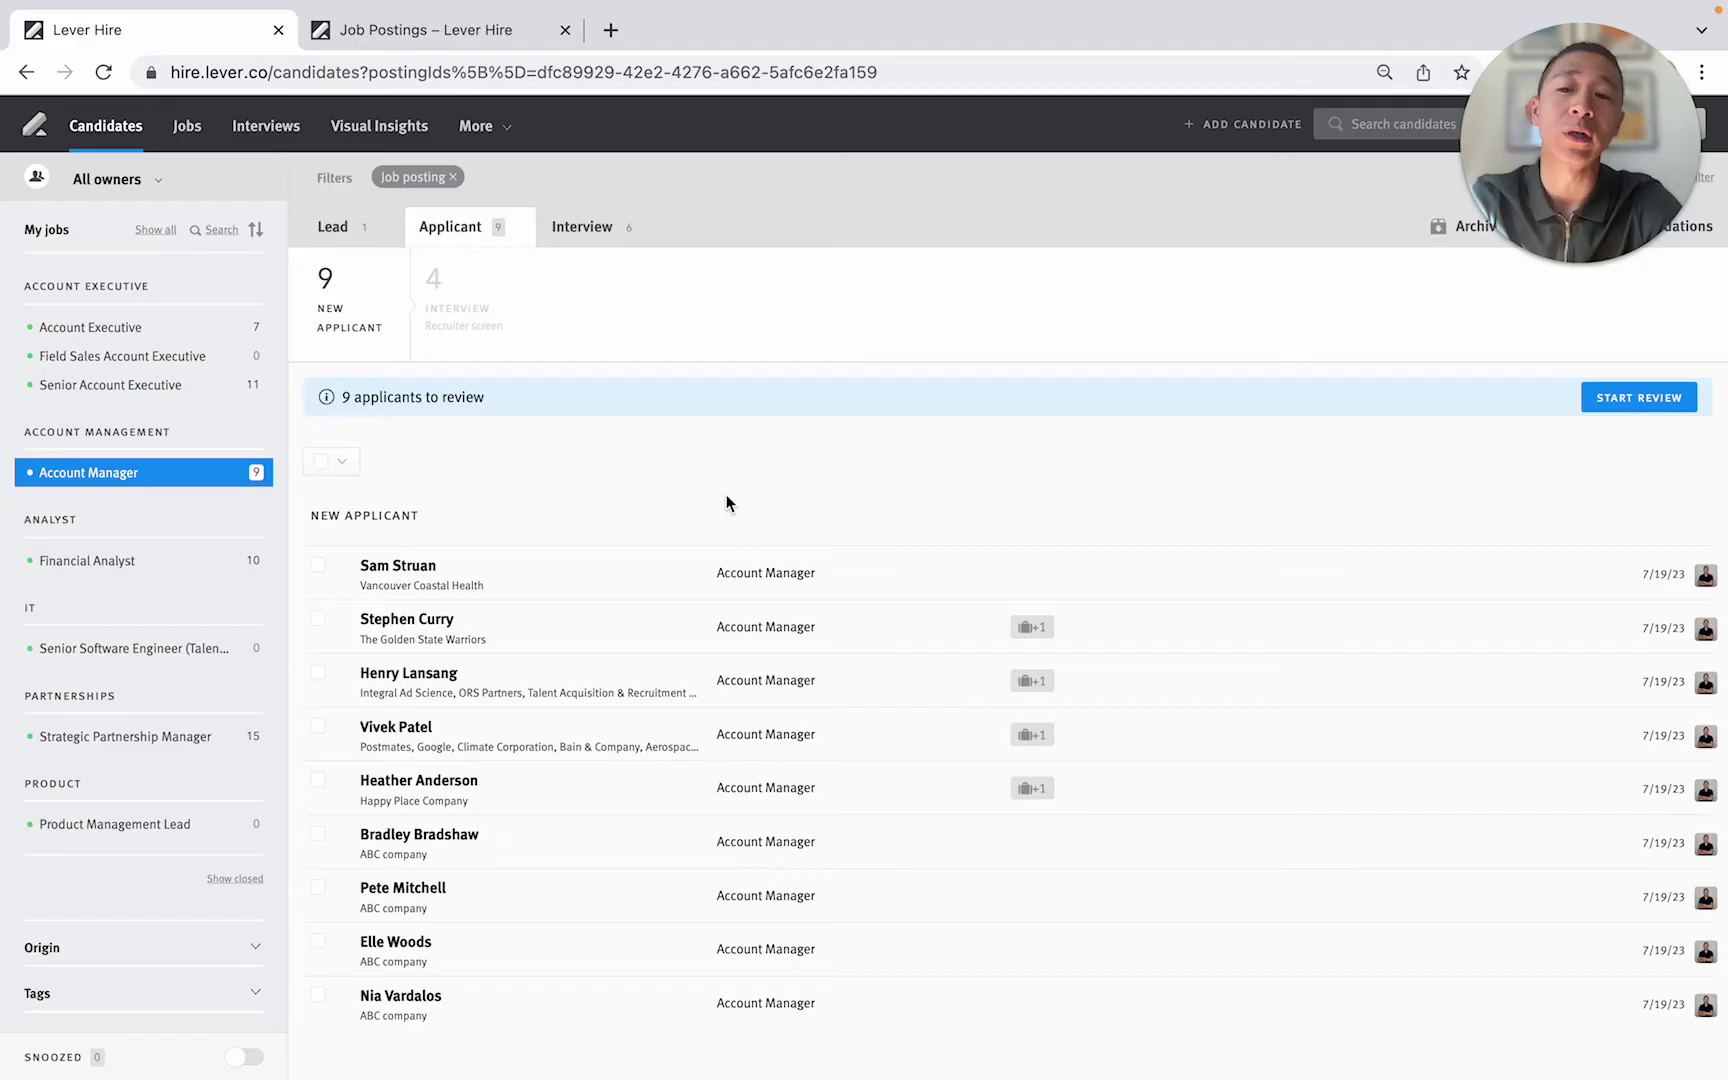
Step: Review Nia Vardalos's question answers and resume, then move her to Recruiter screen
left_click(437, 1015)
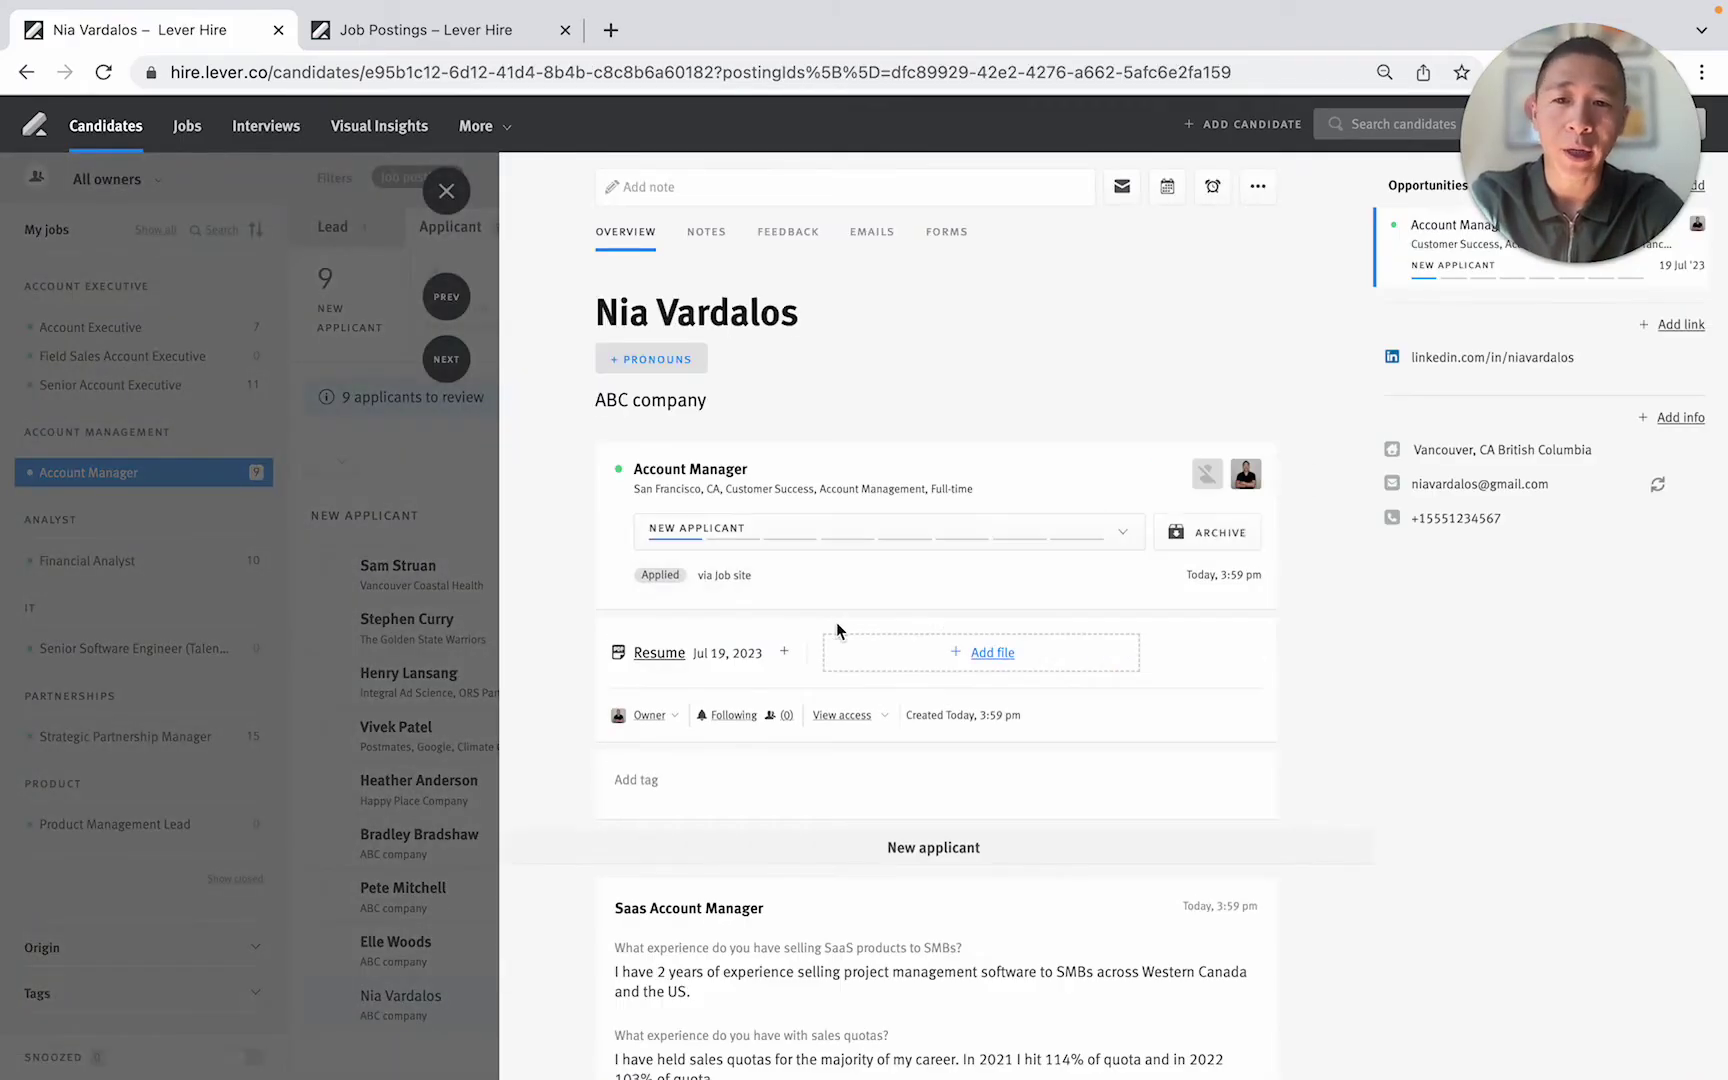
scroll(1032, 675, "down", 3)
scroll(1032, 675, "up", 3)
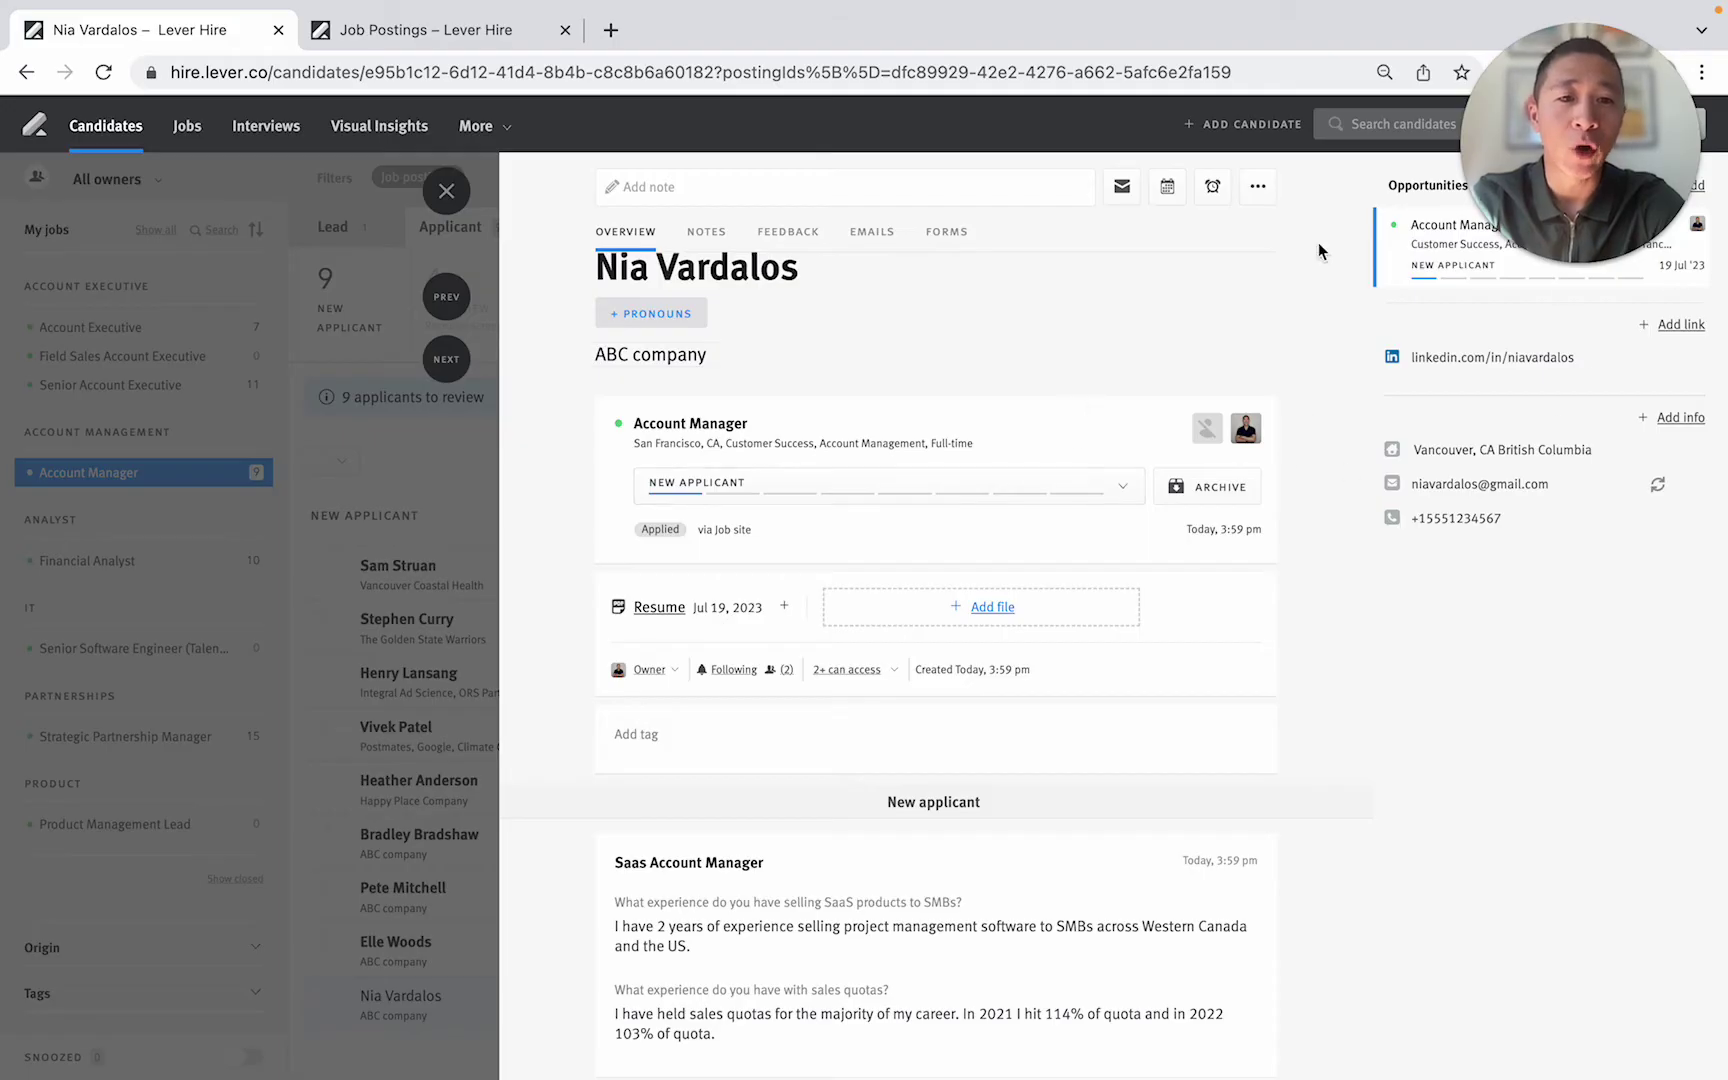
scroll(545, 538, "down", 3)
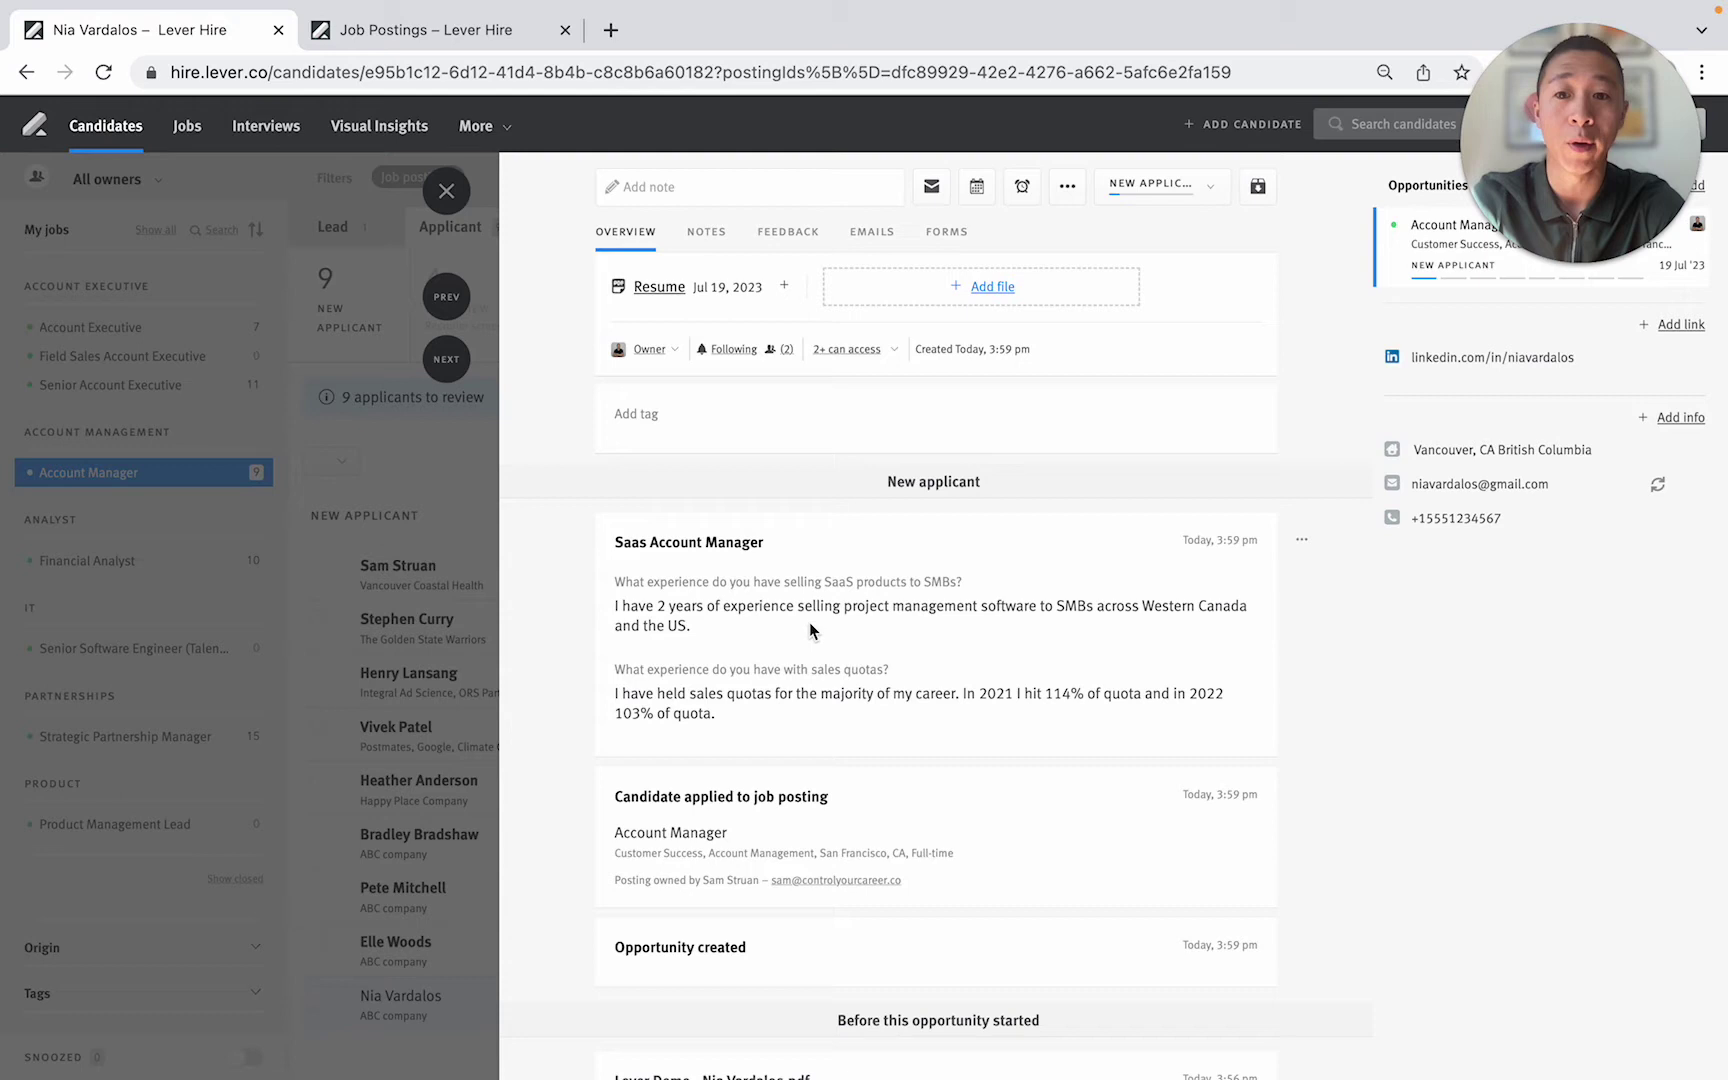
scroll(809, 623, "down", 1)
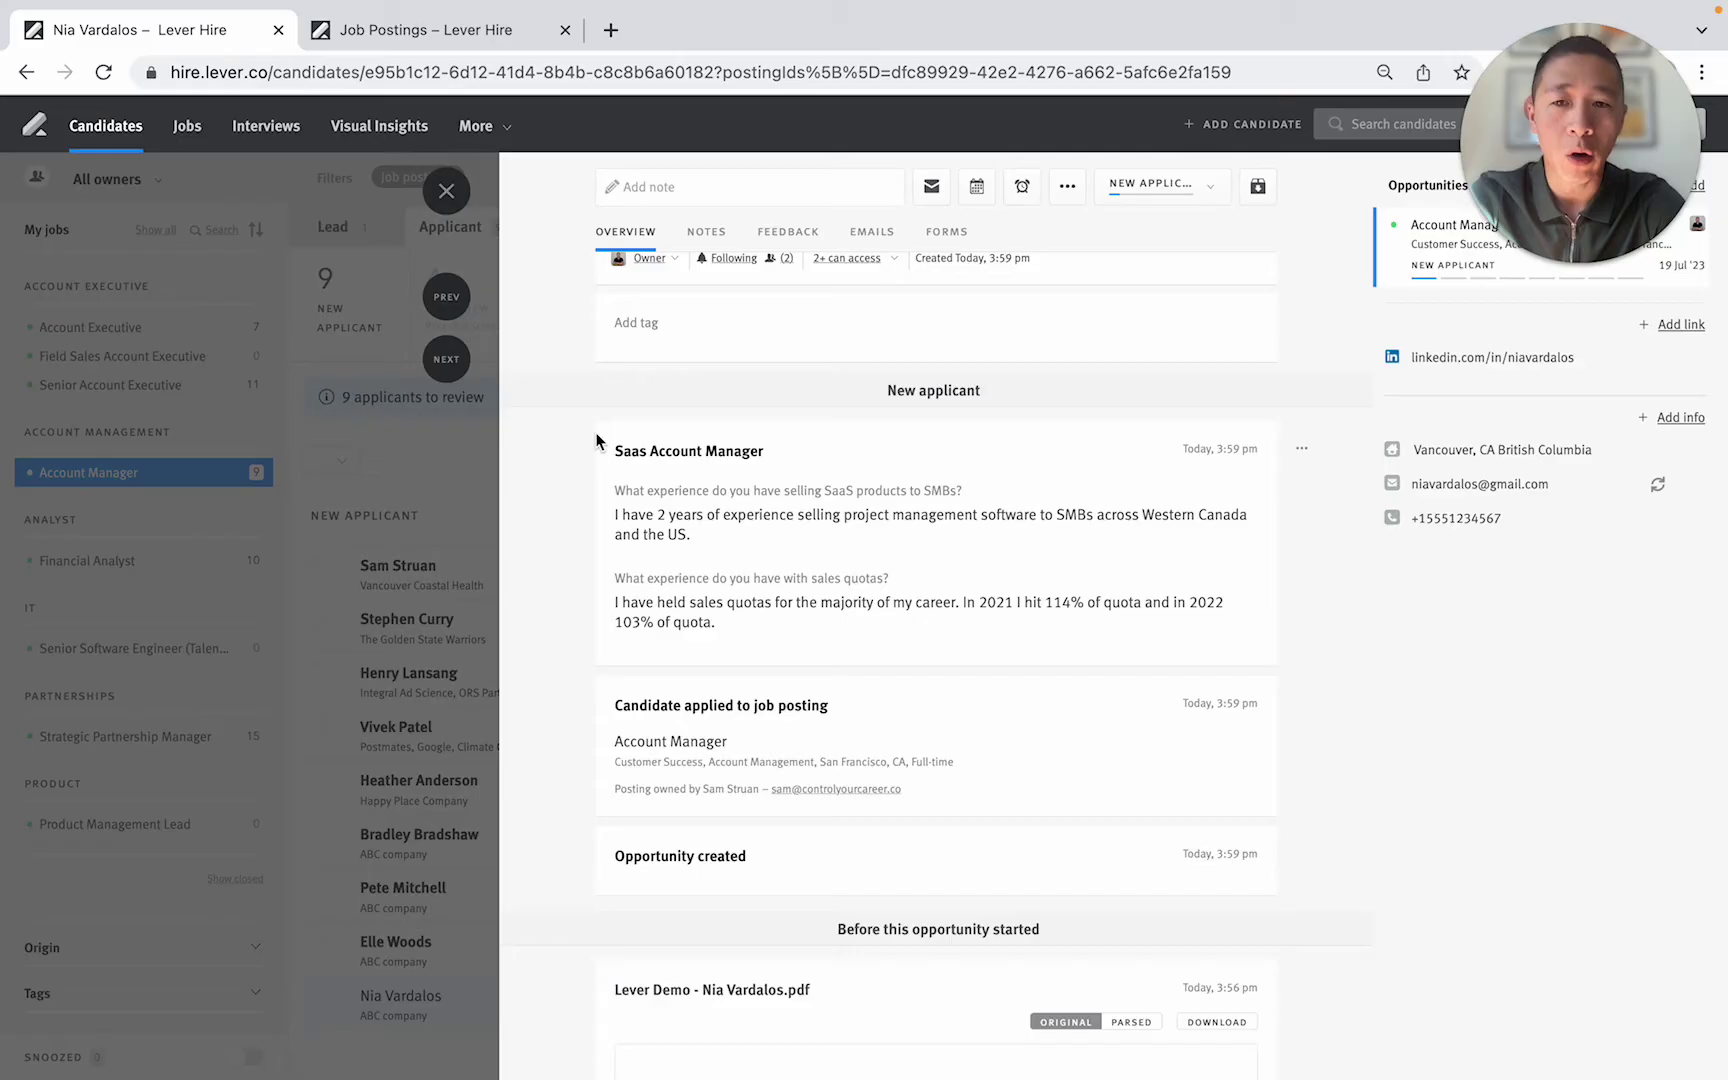
left_click_drag(601, 443, 1242, 644)
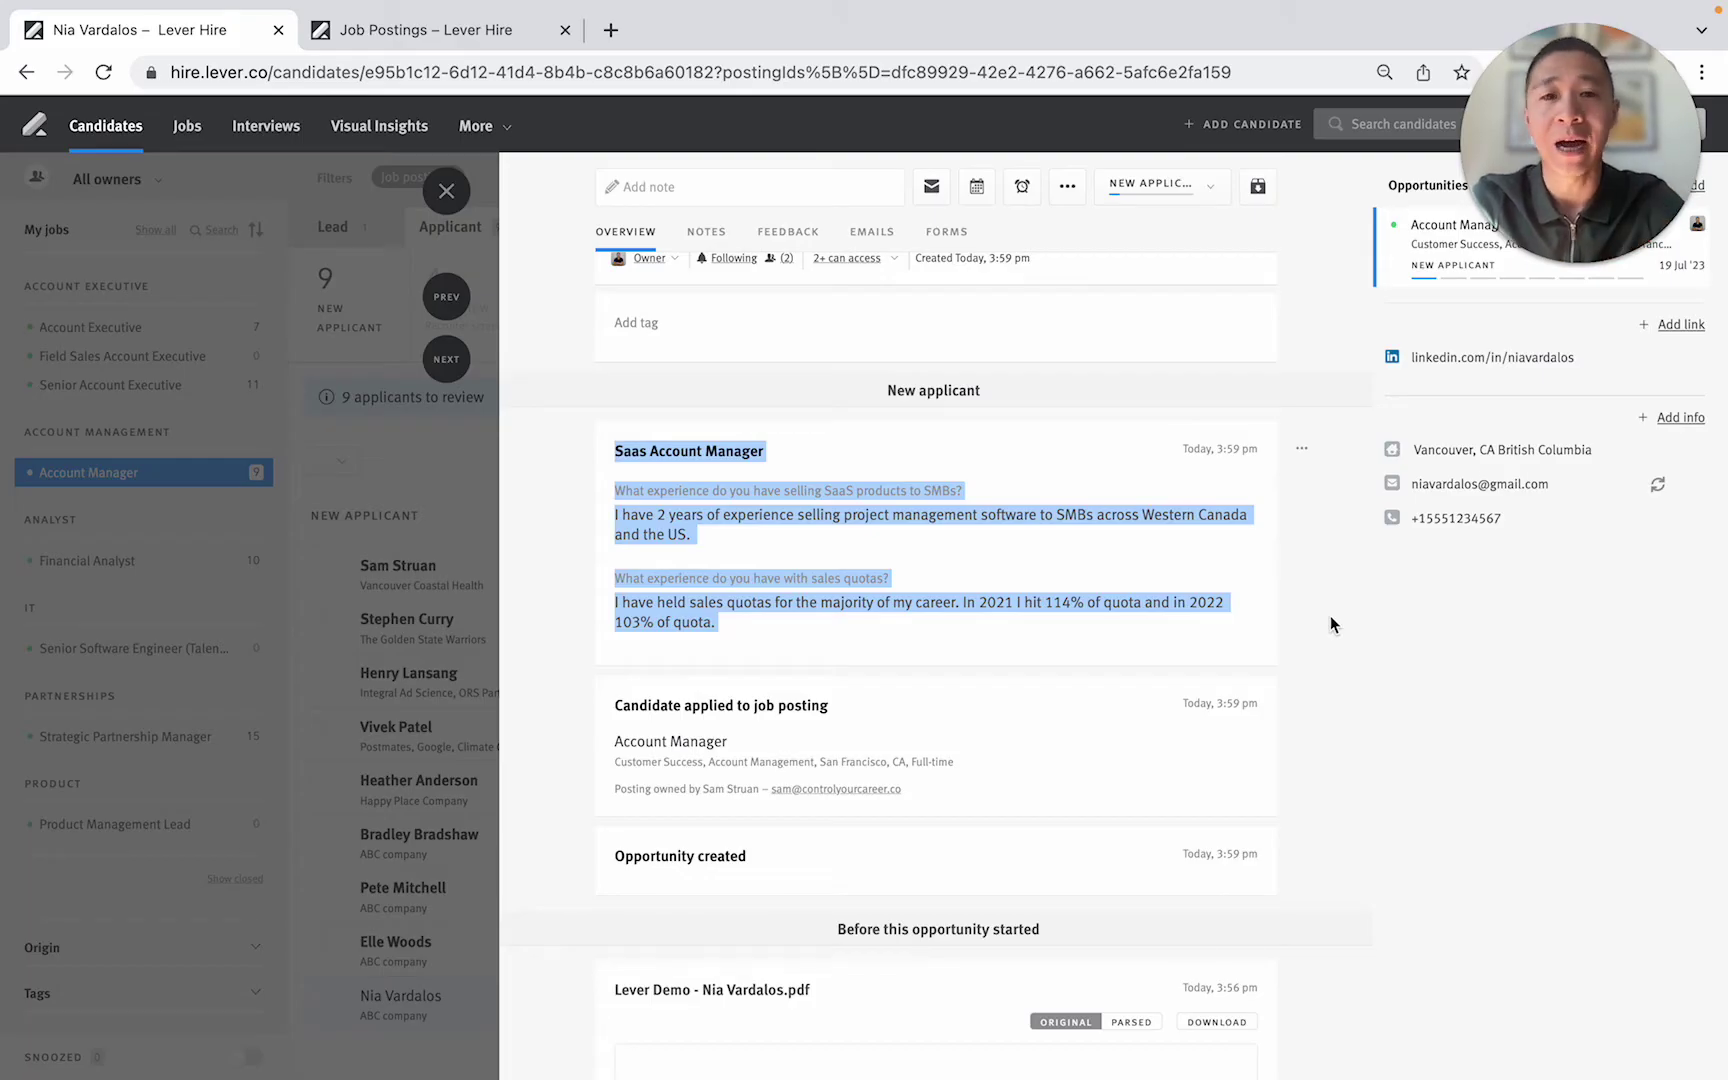
scroll(1275, 670, "down", 3)
scroll(1012, 614, "down", 3)
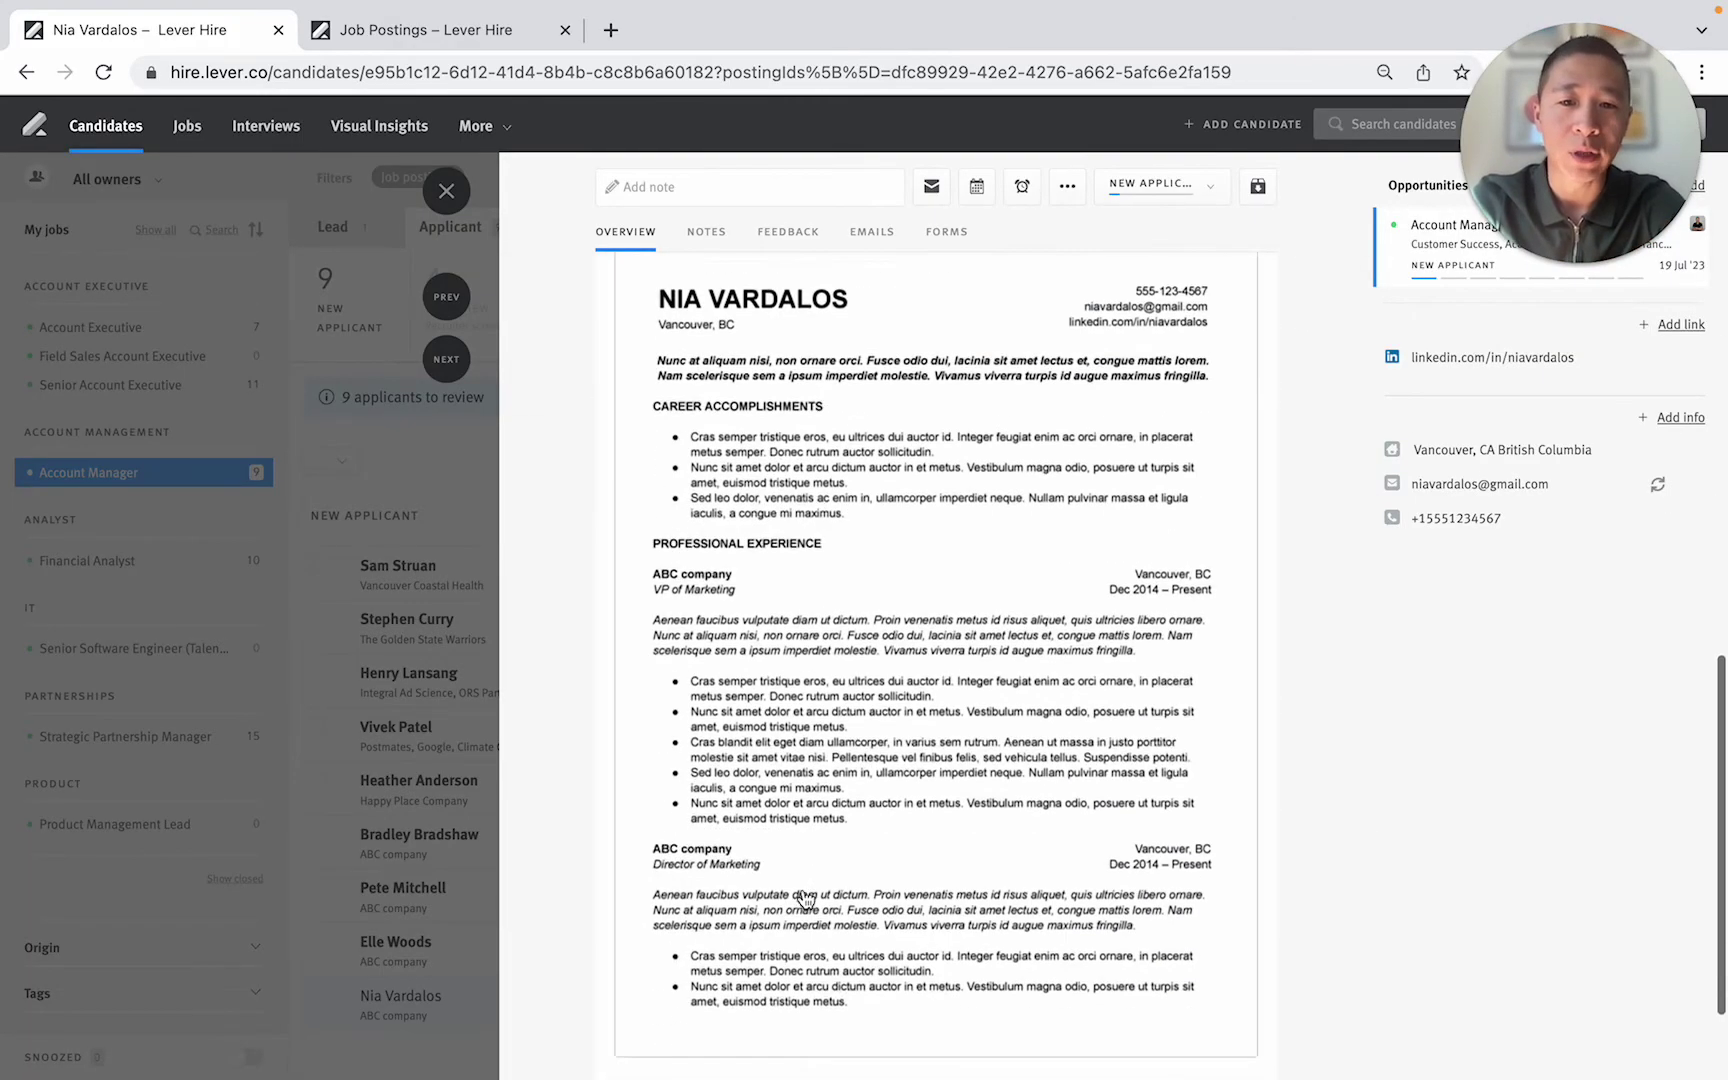
scroll(998, 622, "up", 5)
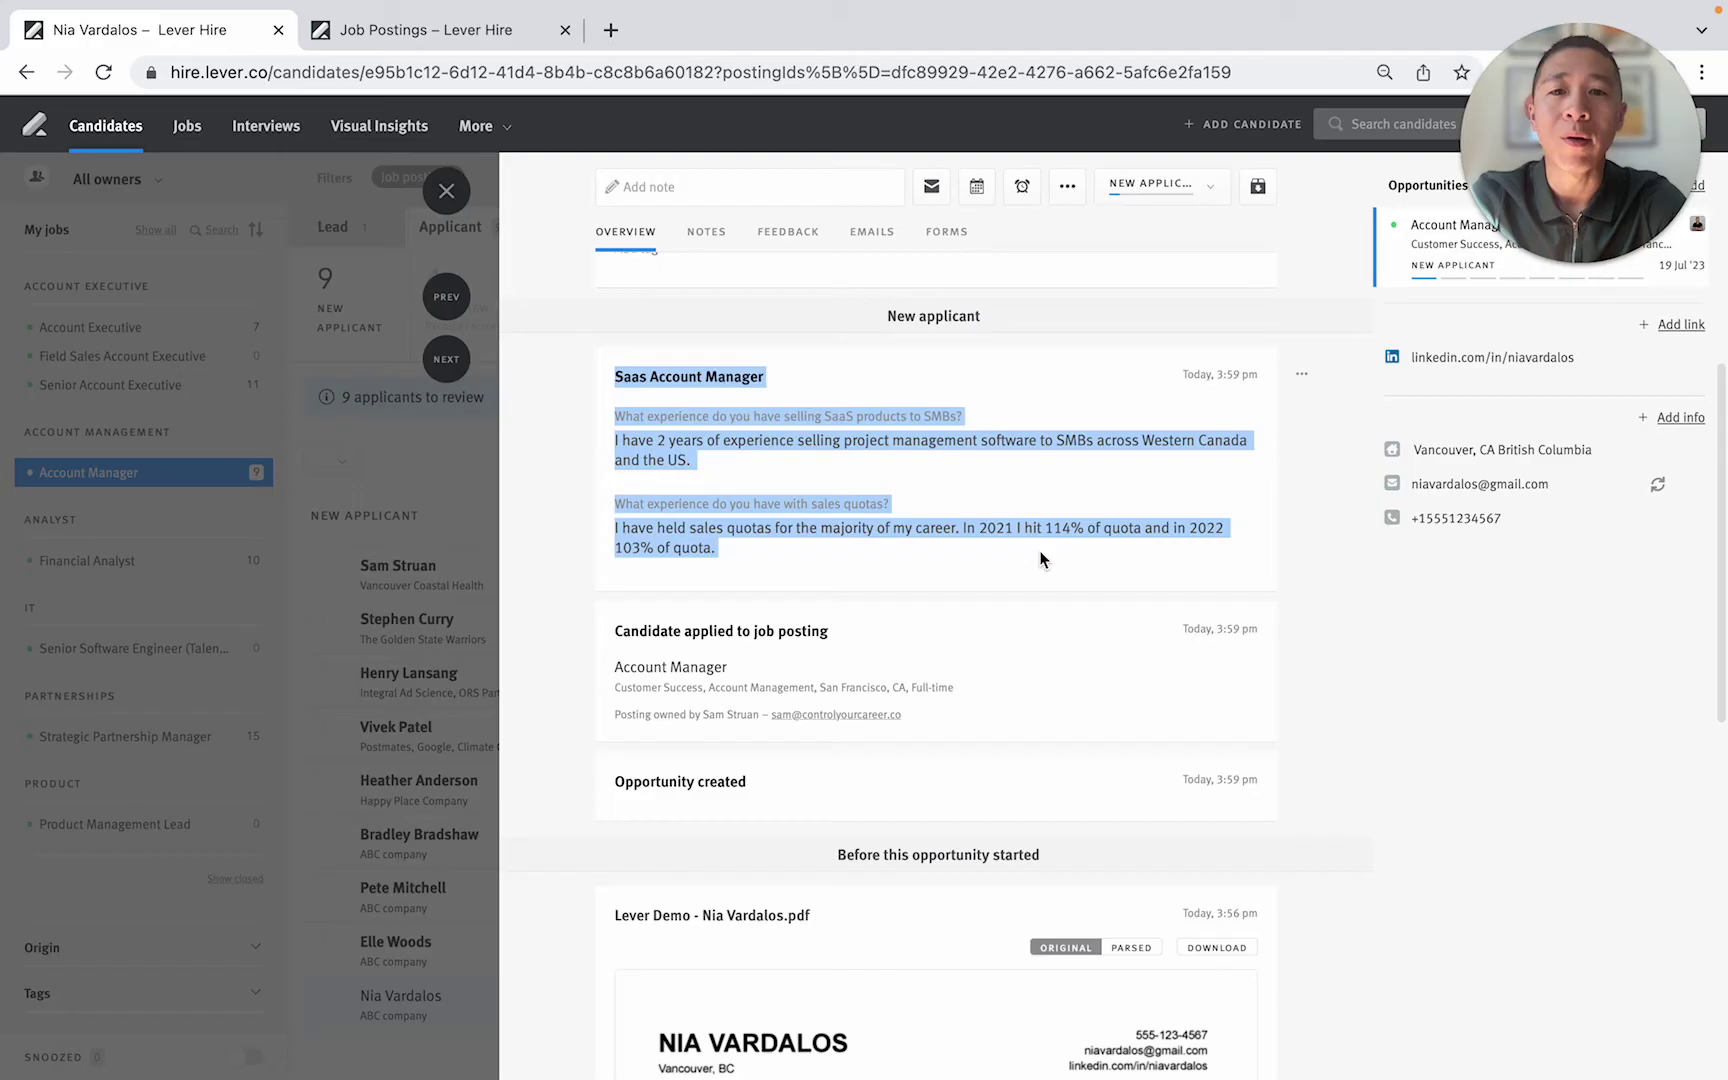
left_click(1029, 493)
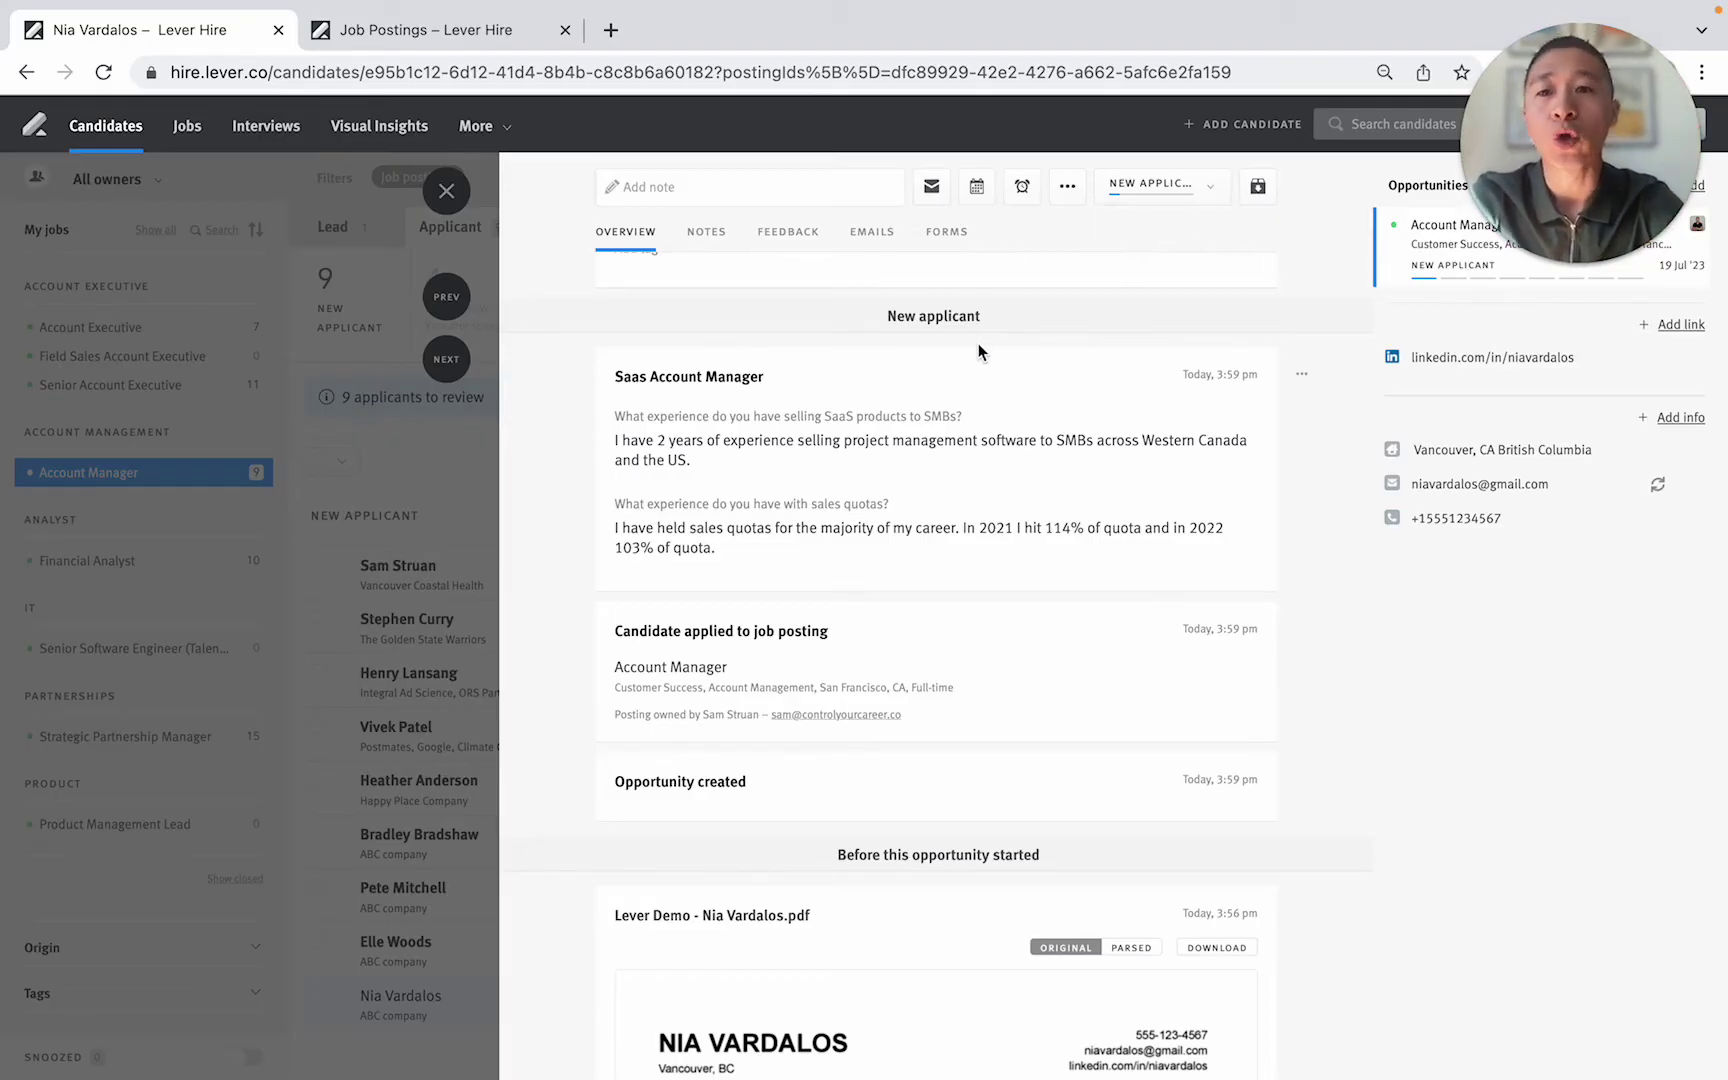
scroll(1045, 337, "up", 4)
scroll(1095, 454, "down", 2)
scroll(1095, 464, "down", 3)
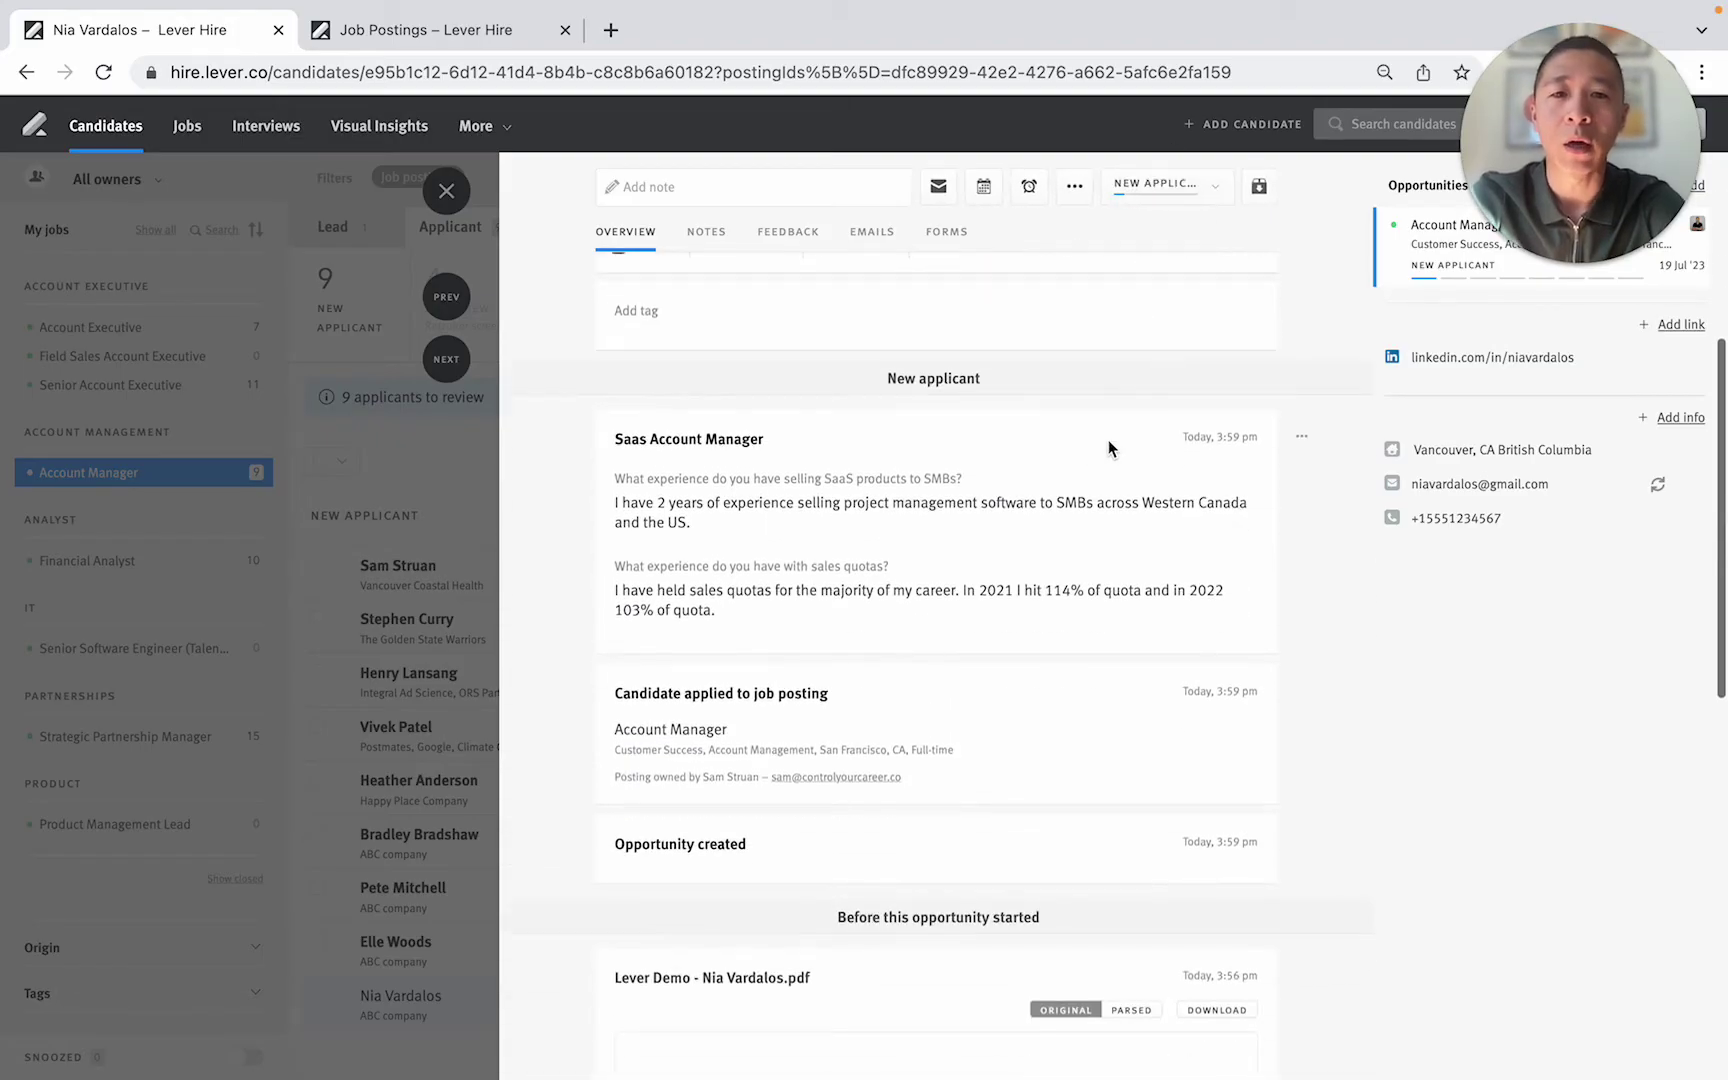
left_click(1154, 187)
left_click(1198, 354)
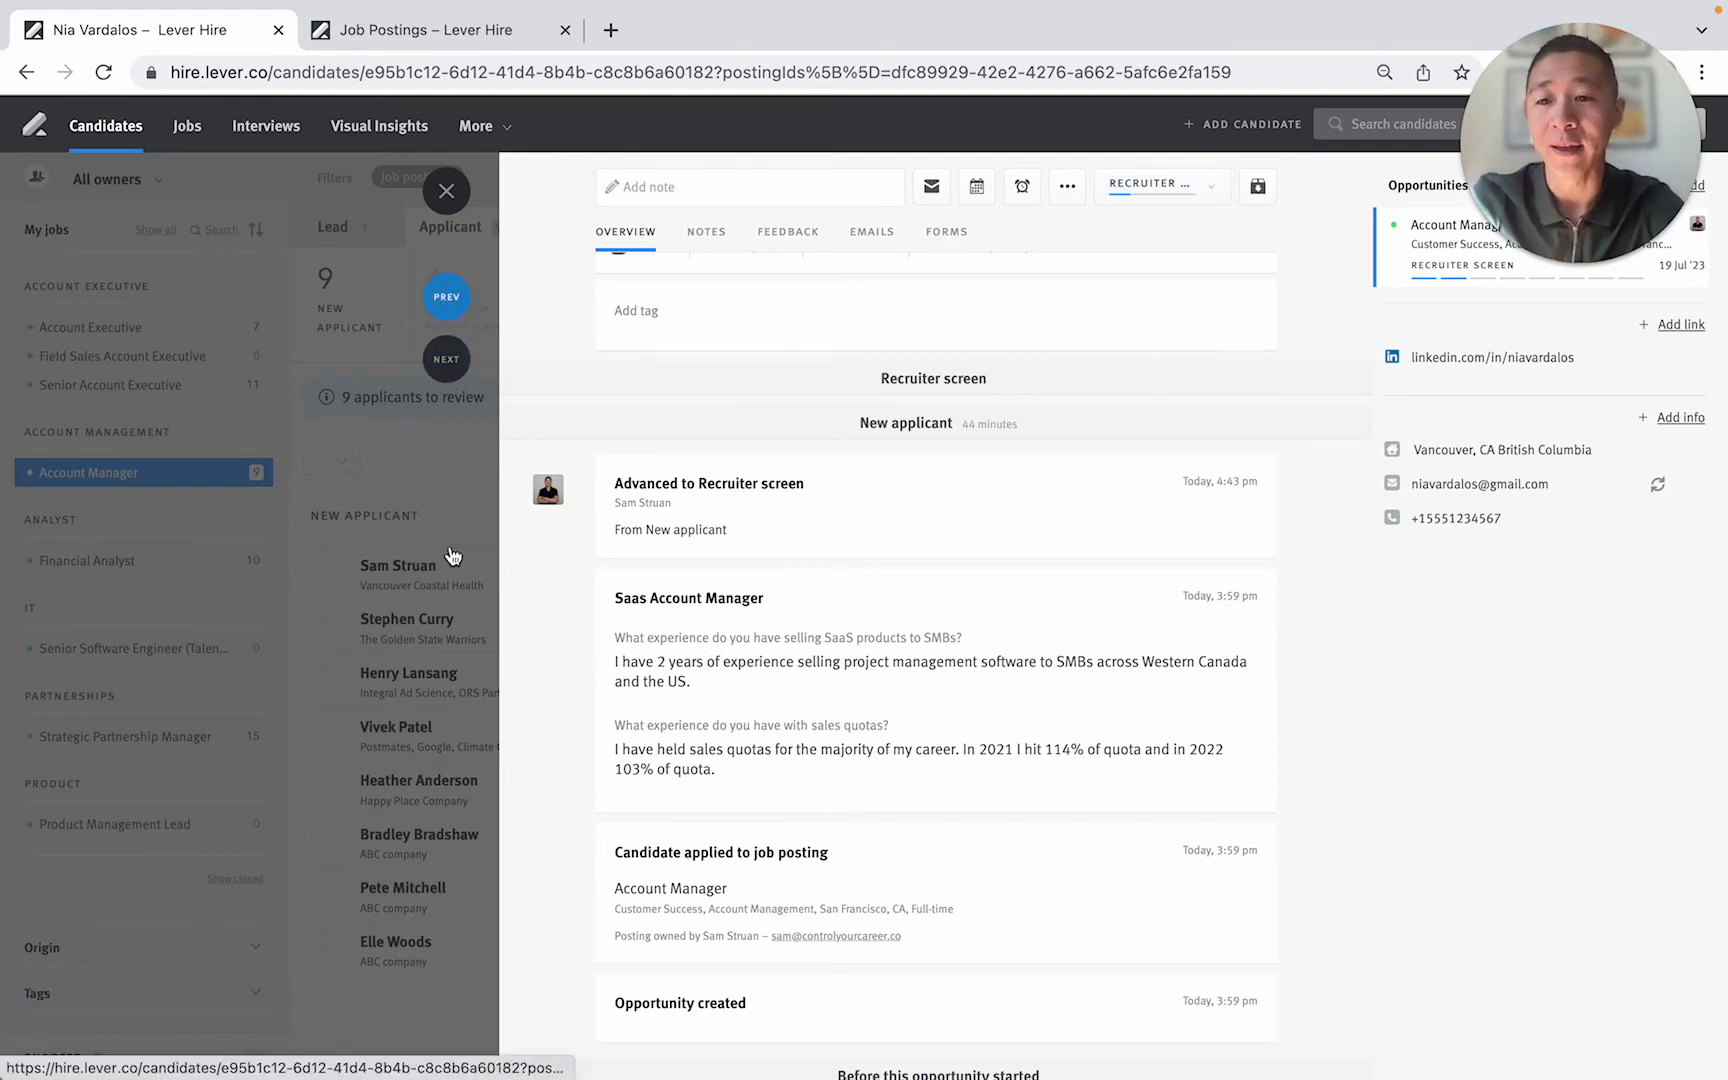
key("Left")
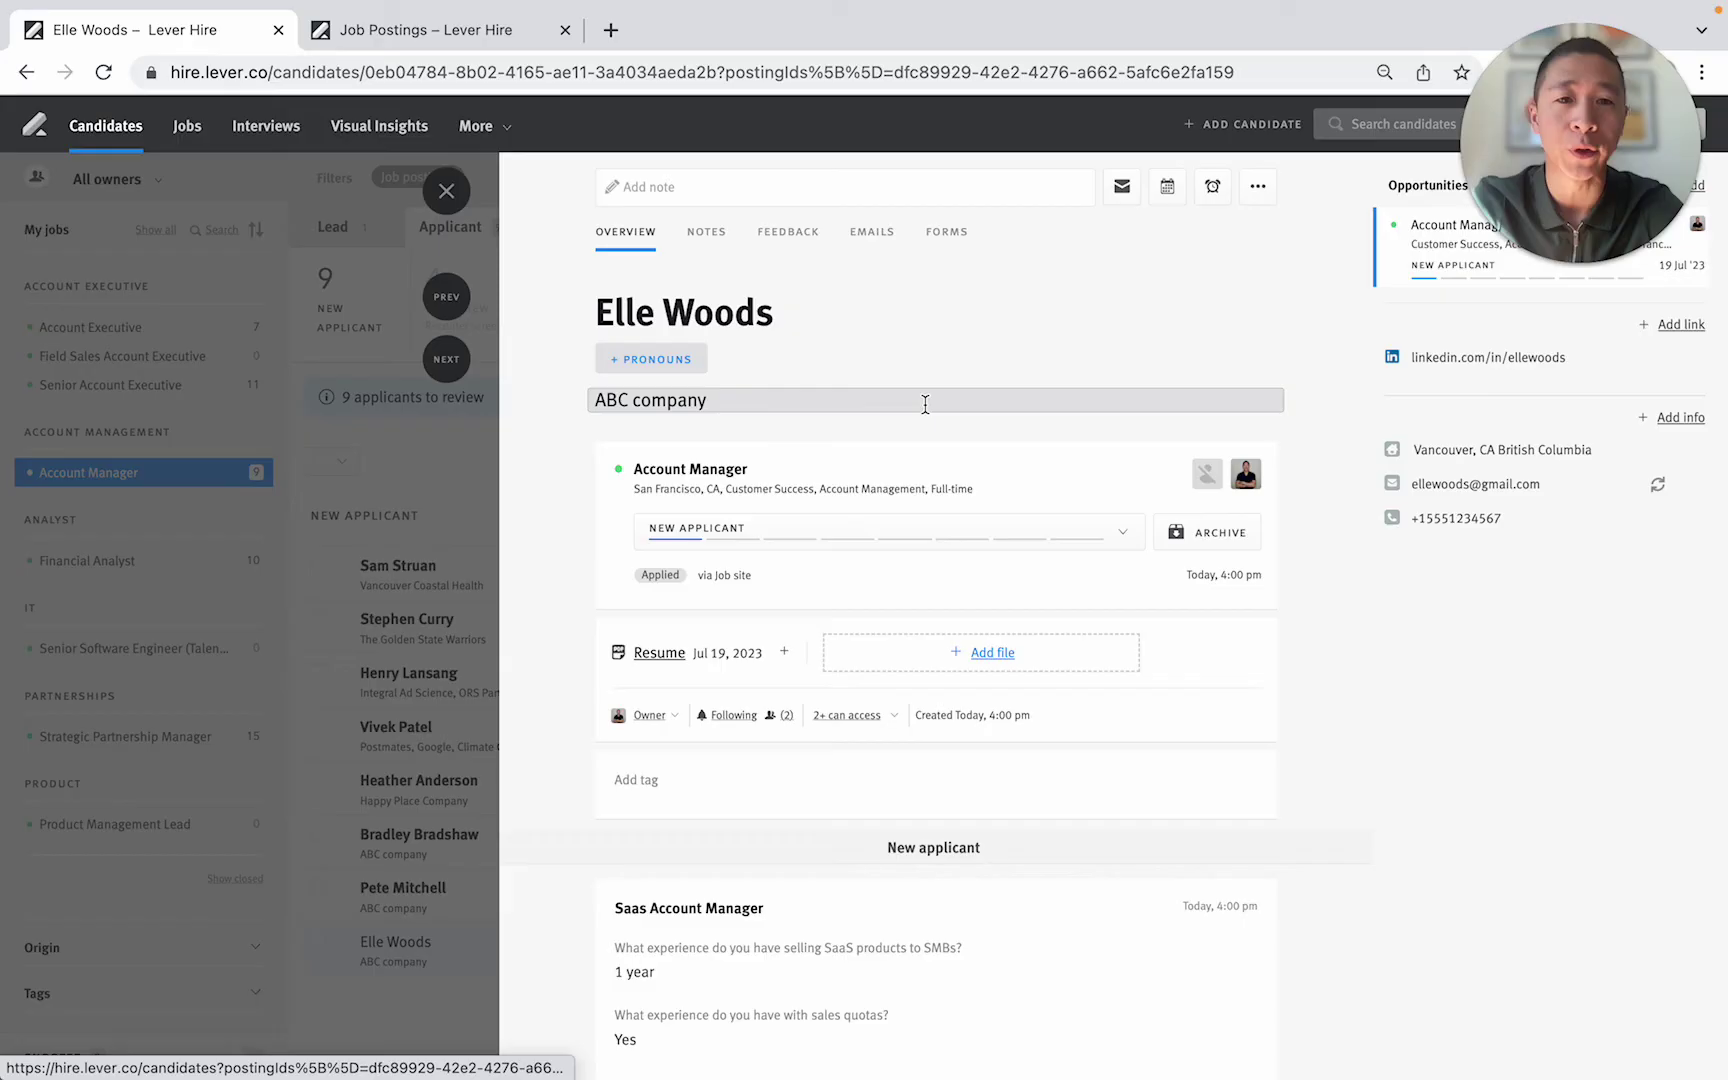
scroll(925, 405, "down", 2)
scroll(925, 405, "down", 2)
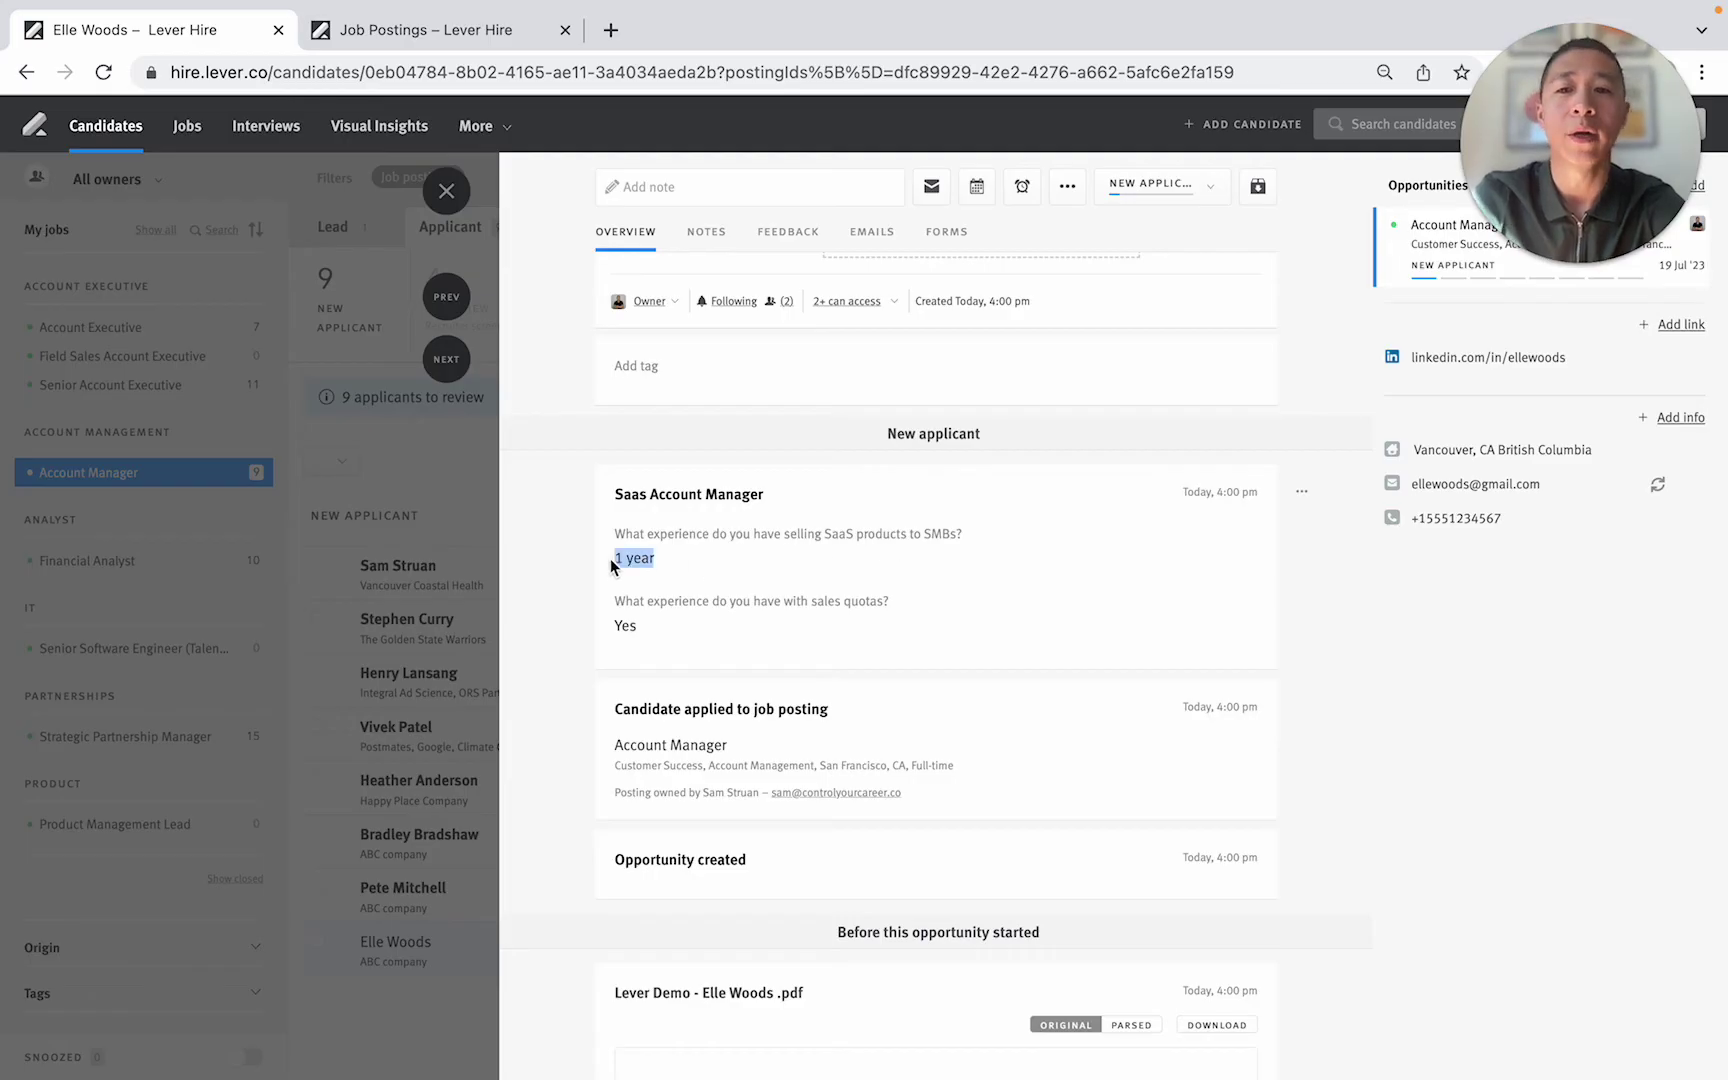
double_click(626, 625)
left_click_drag(616, 535, 811, 638)
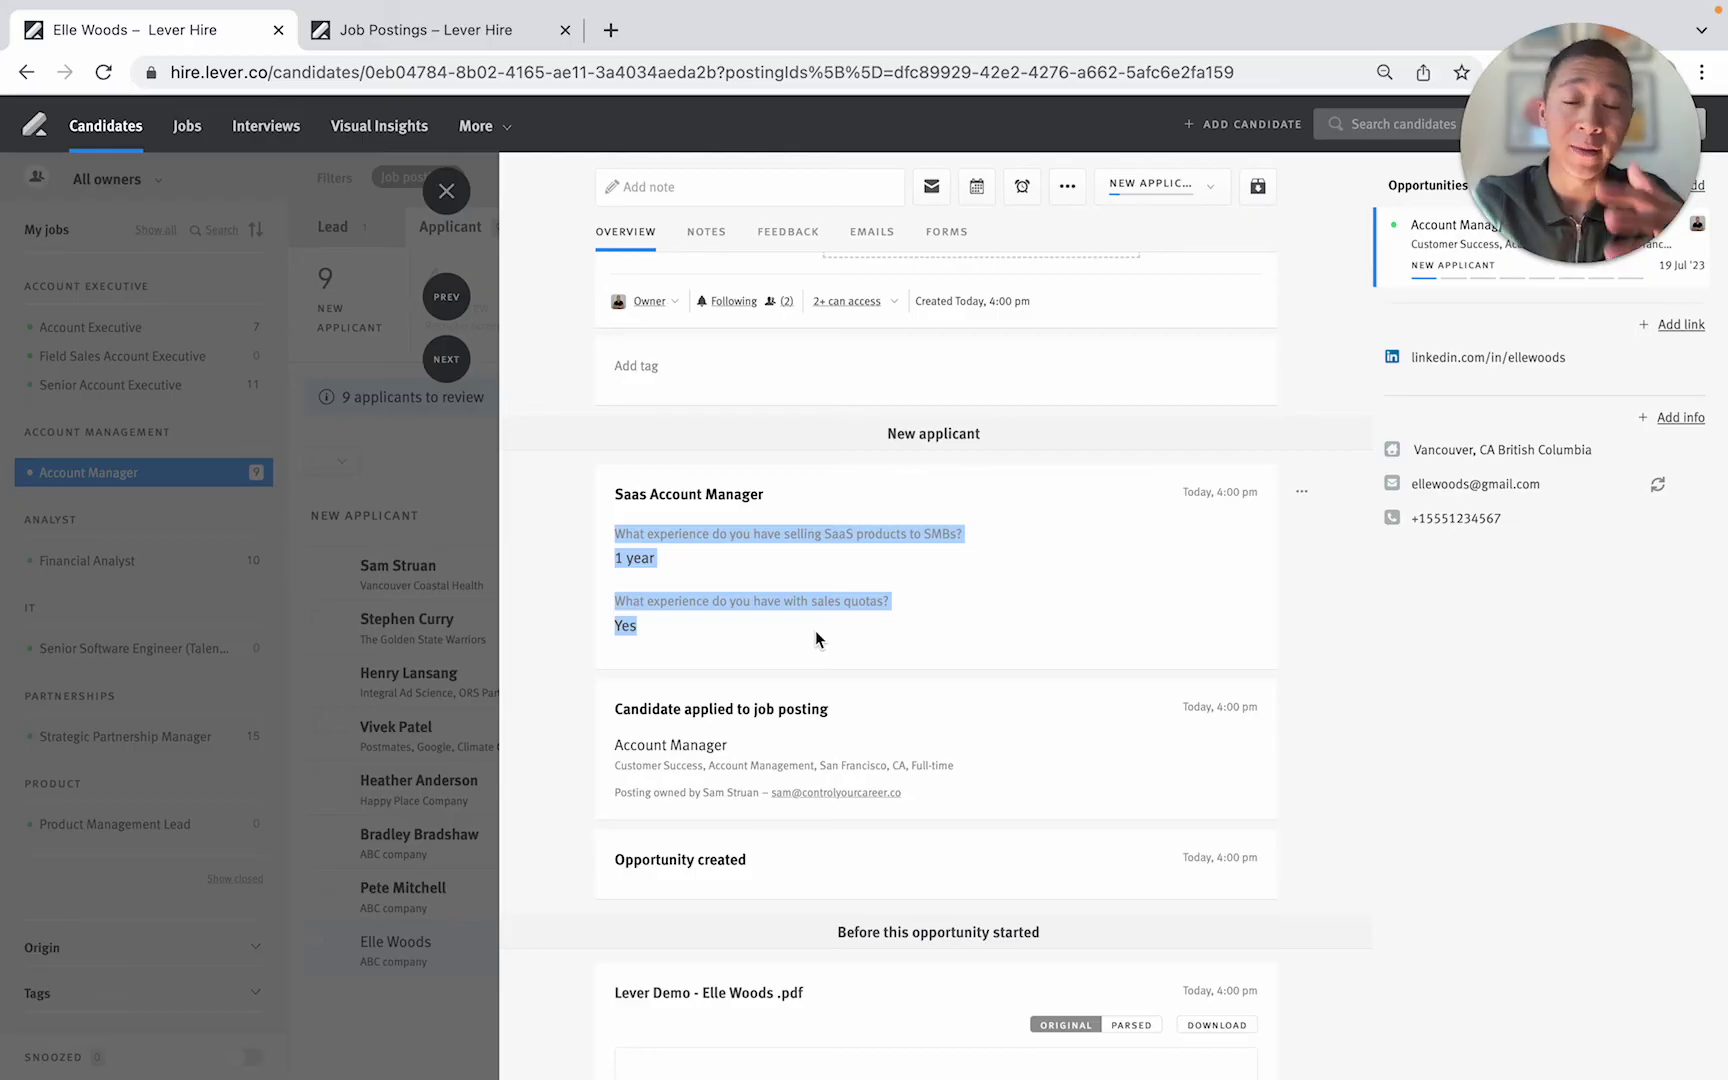
left_click(1080, 560)
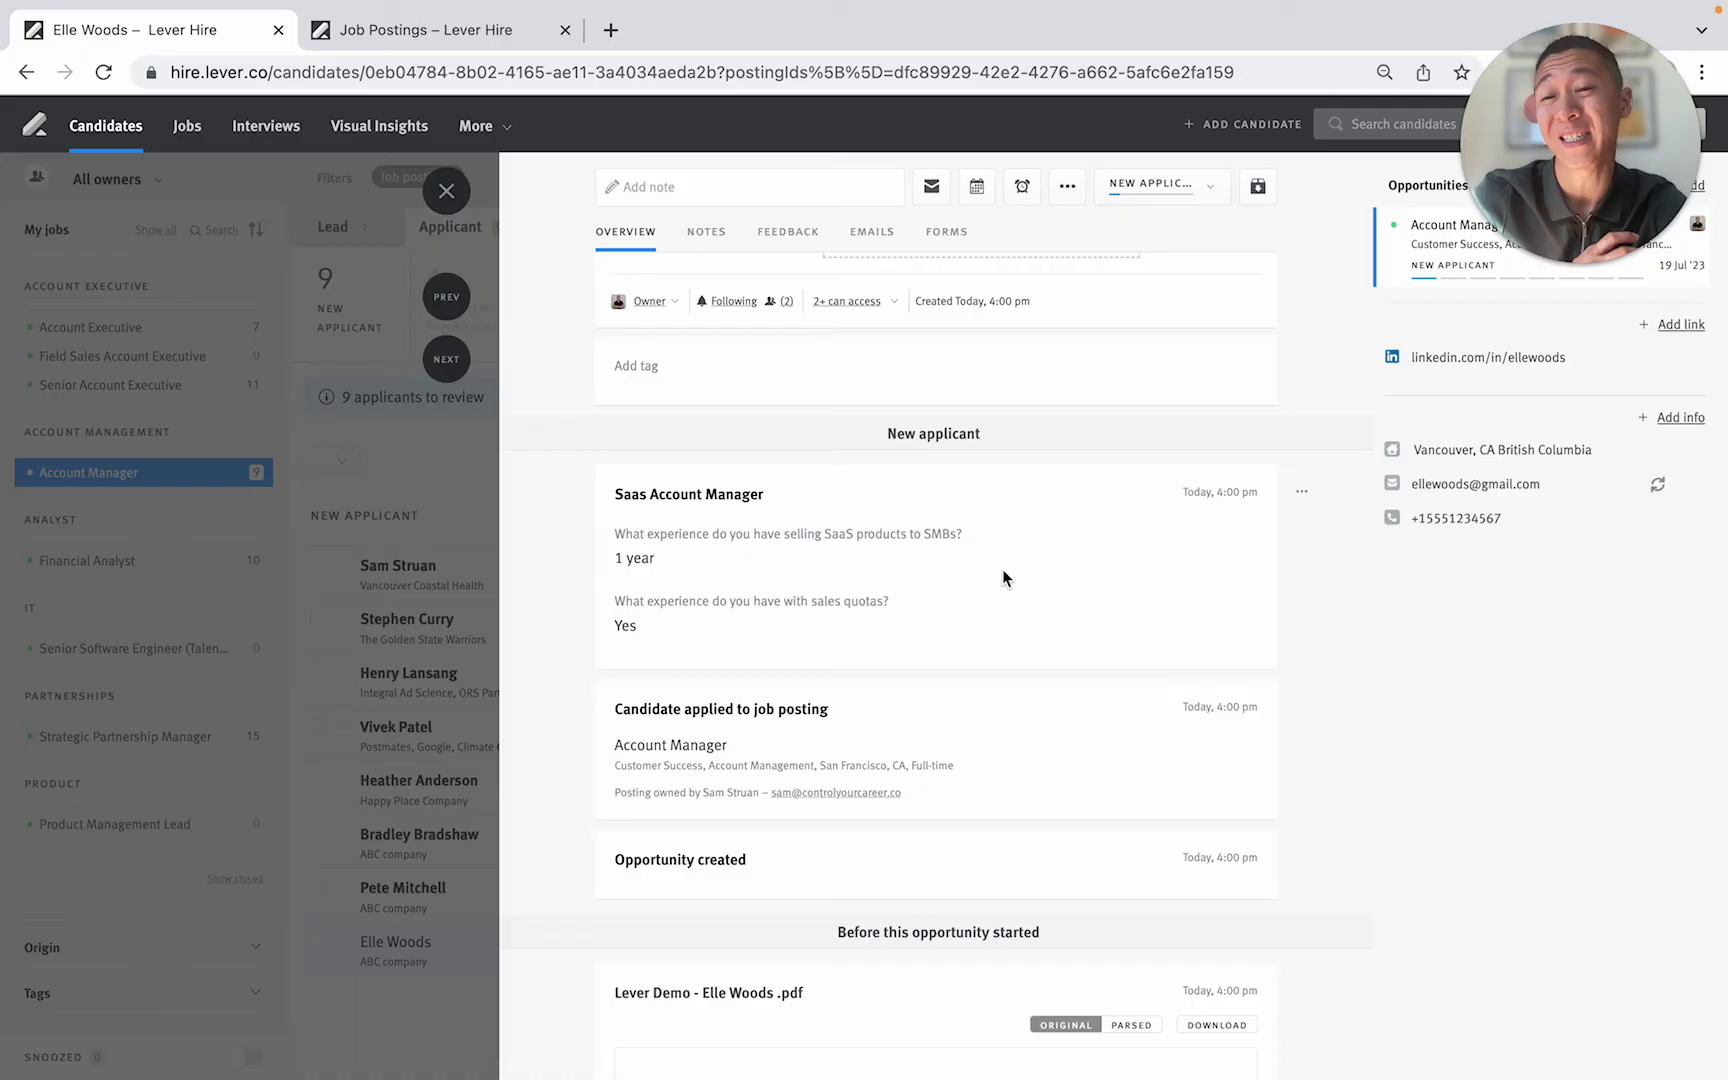
mouse_move(606, 525)
left_mouse_down()
mouse_move(865, 631)
mouse_move(612, 542)
left_mouse_up()
left_click(974, 624)
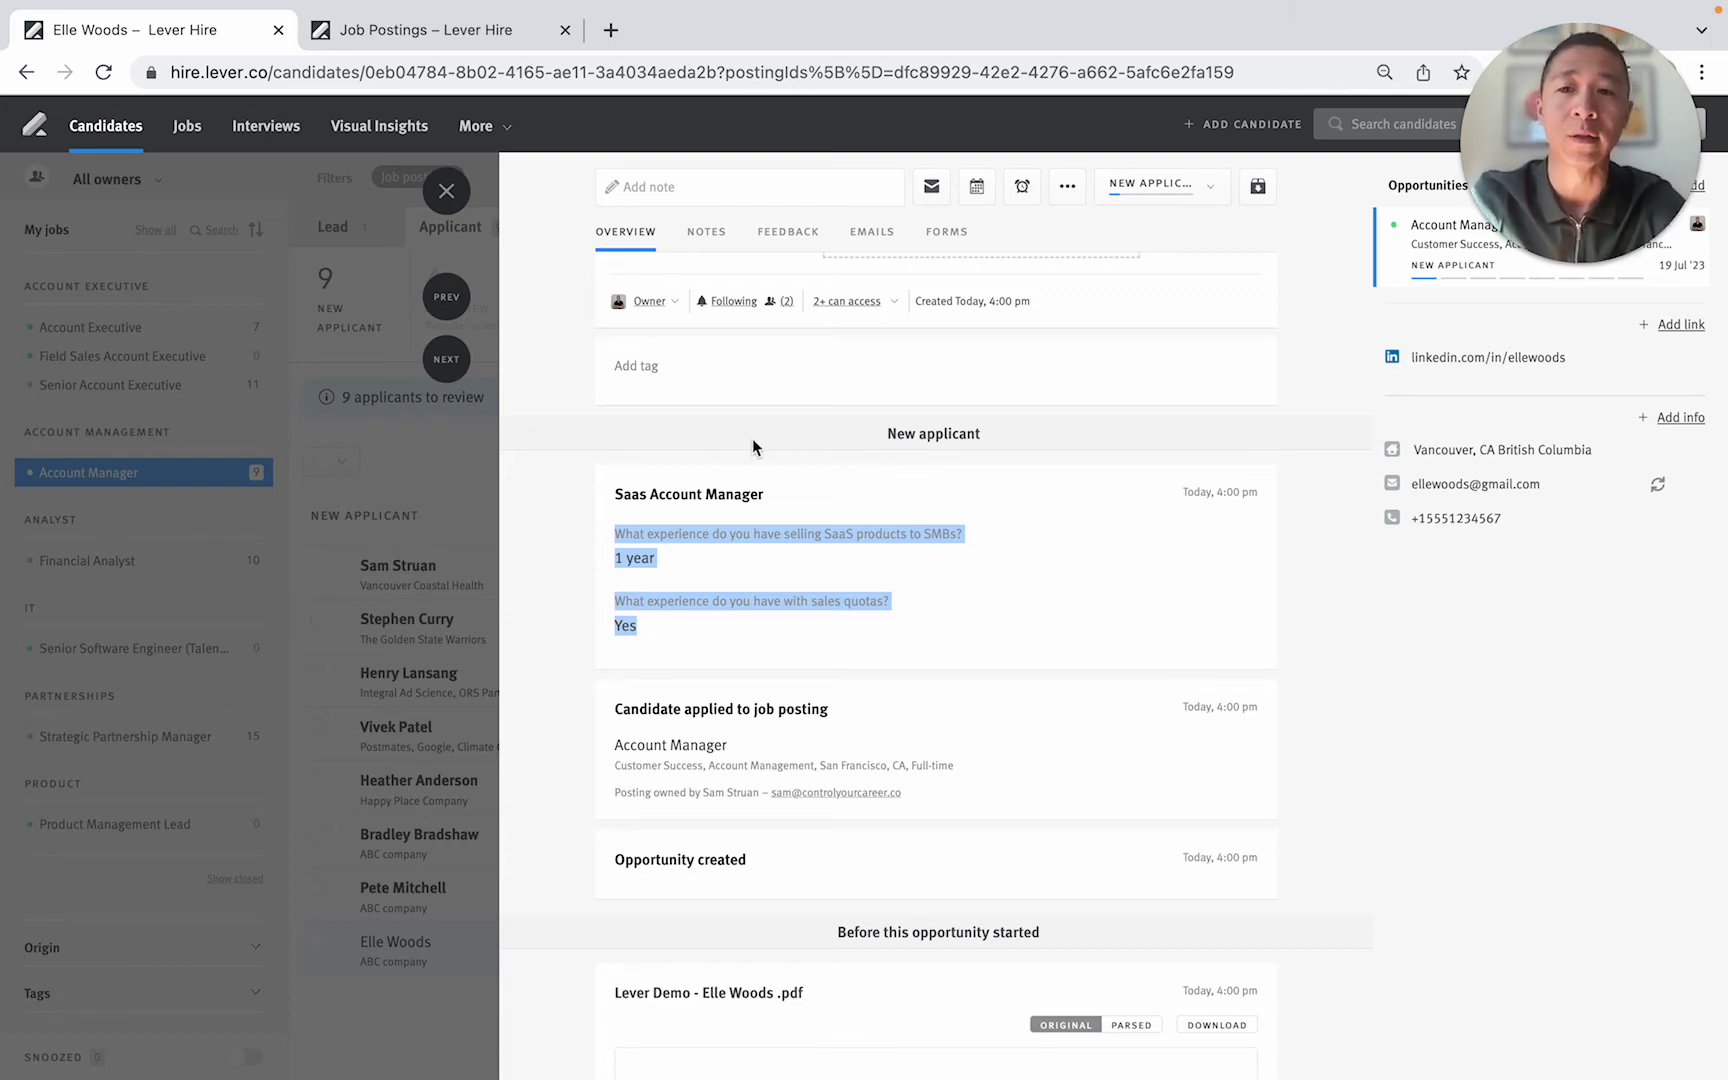
Step: Review Pete Mitchell's answers, then open Bradley Bradshaw, who answered 'none' on SaaS selling
left_click(447, 299)
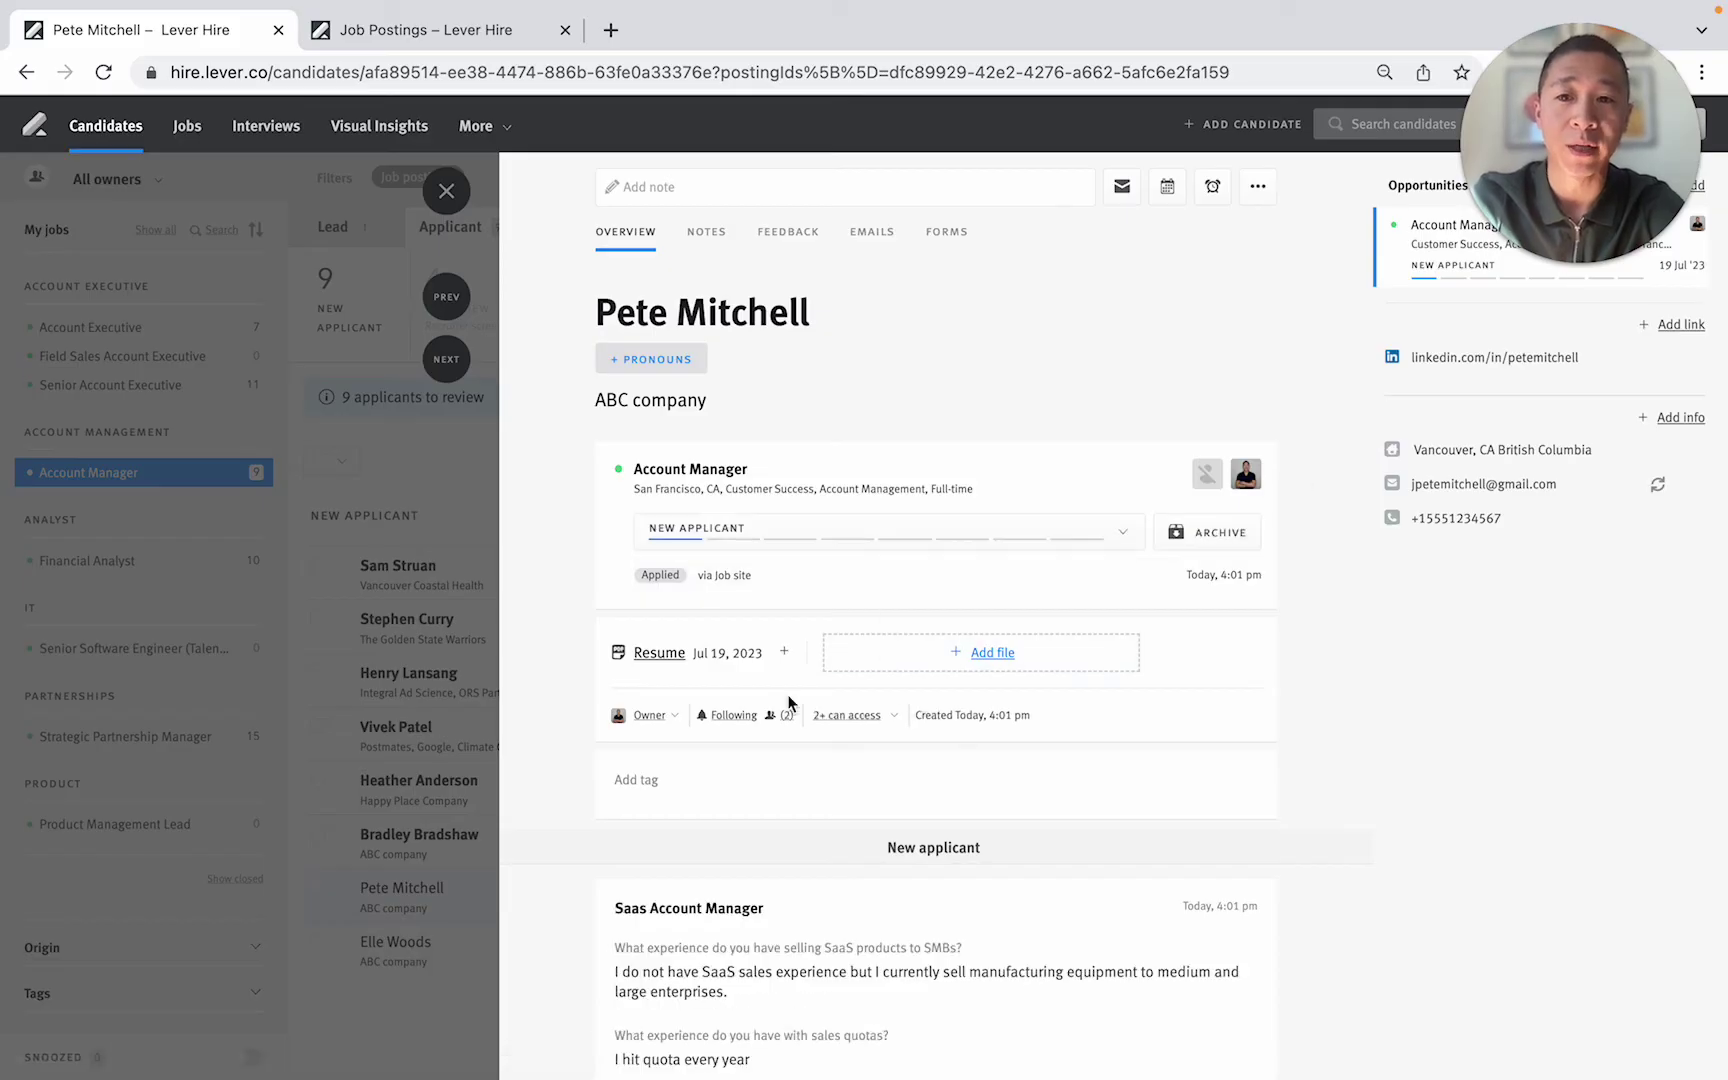
scroll(787, 694, "down", 5)
scroll(806, 723, "down", 2)
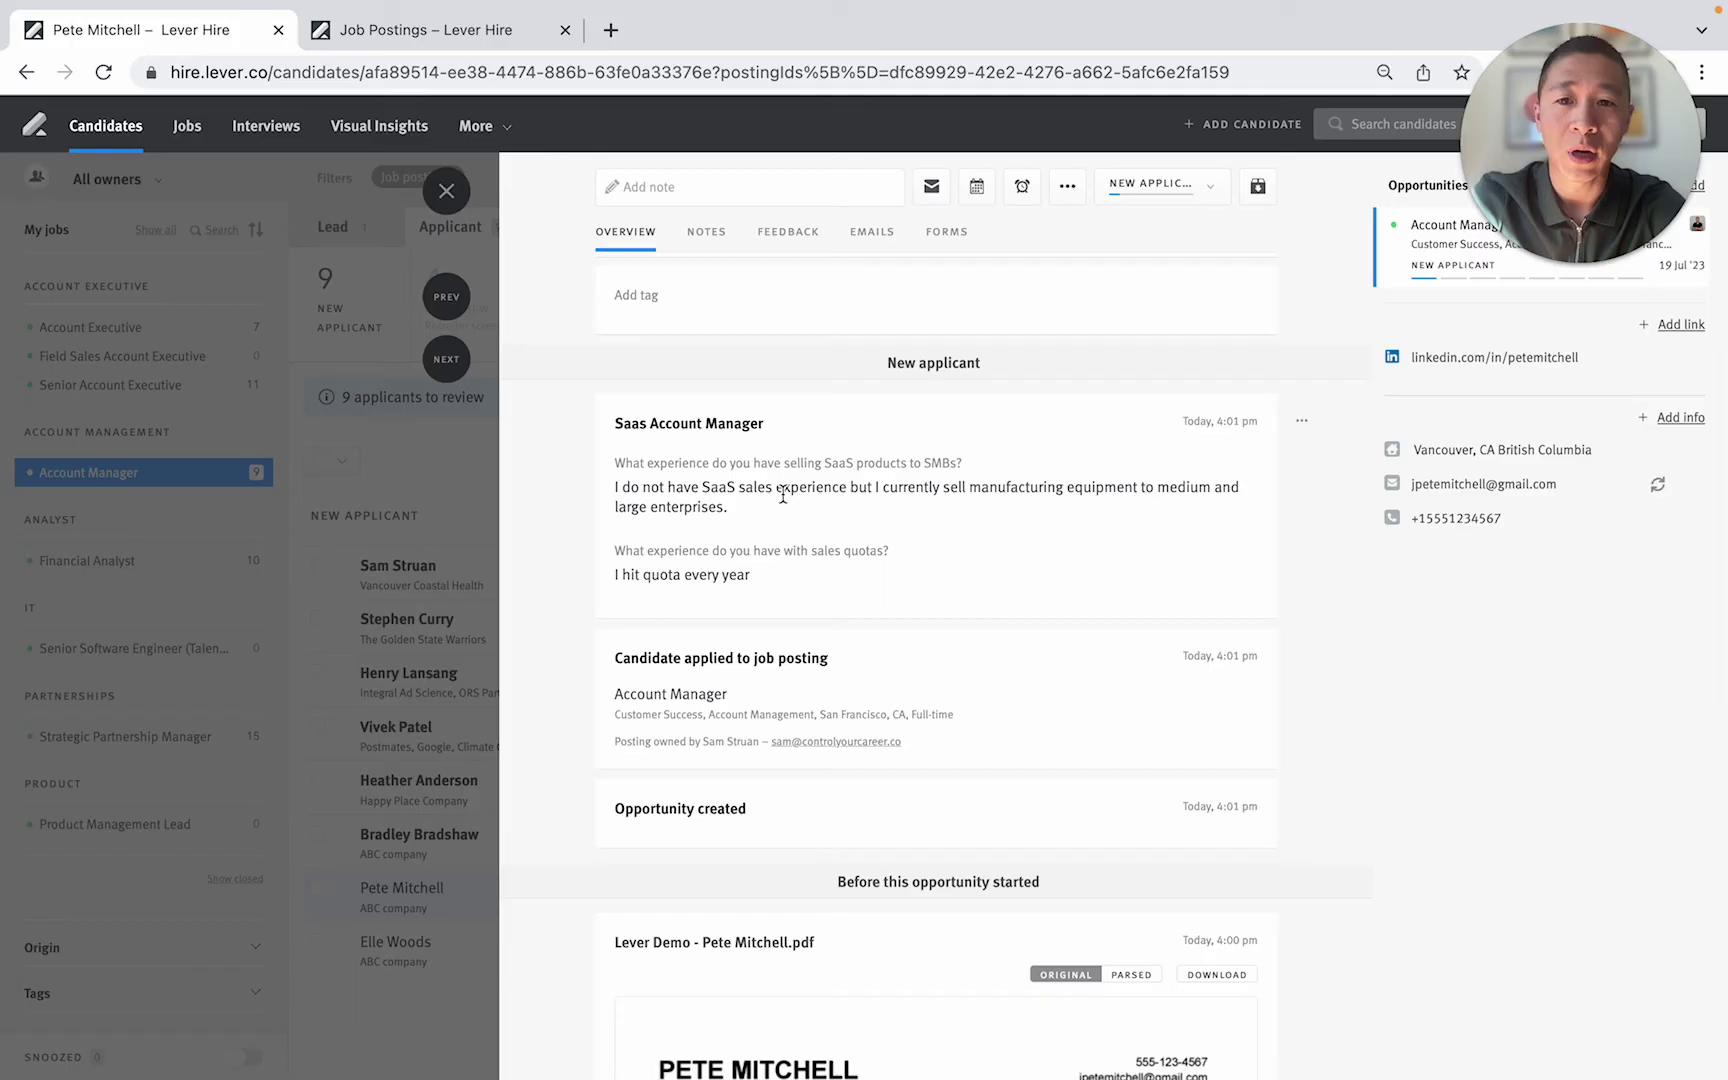
left_click(446, 296)
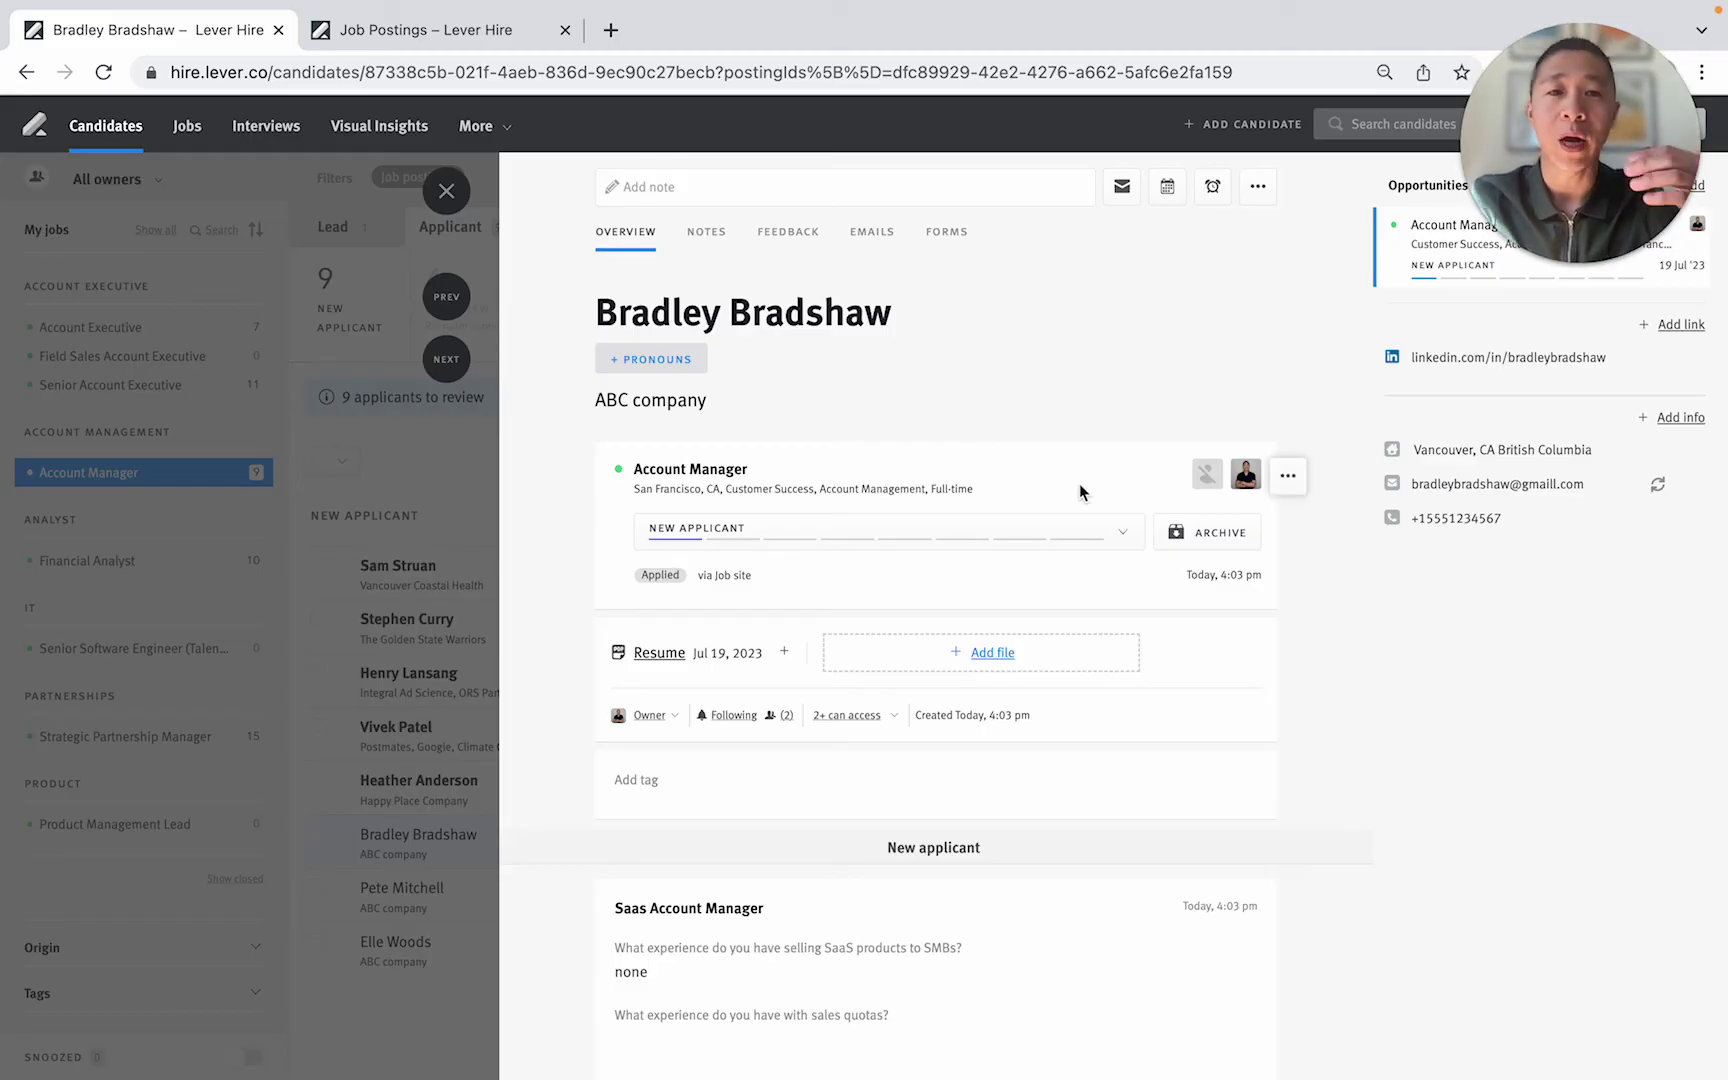
mouse_move(1079, 492)
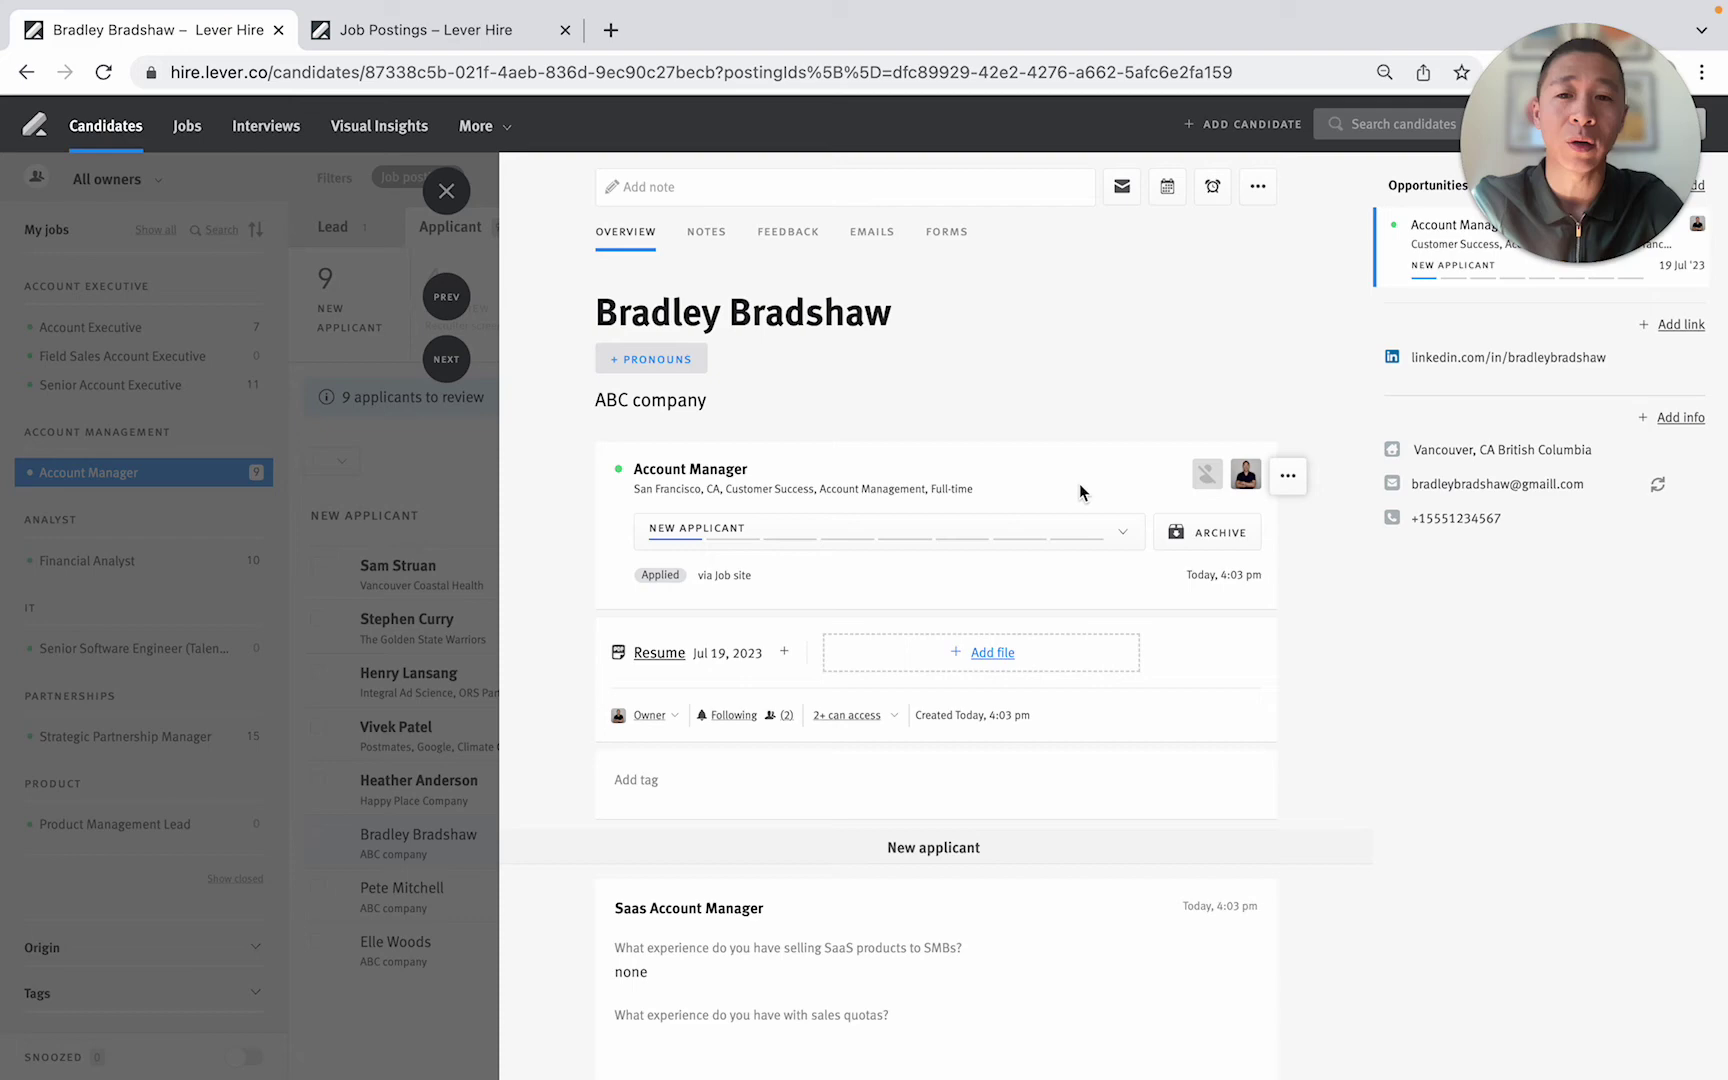
scroll(762, 558, "down", 1)
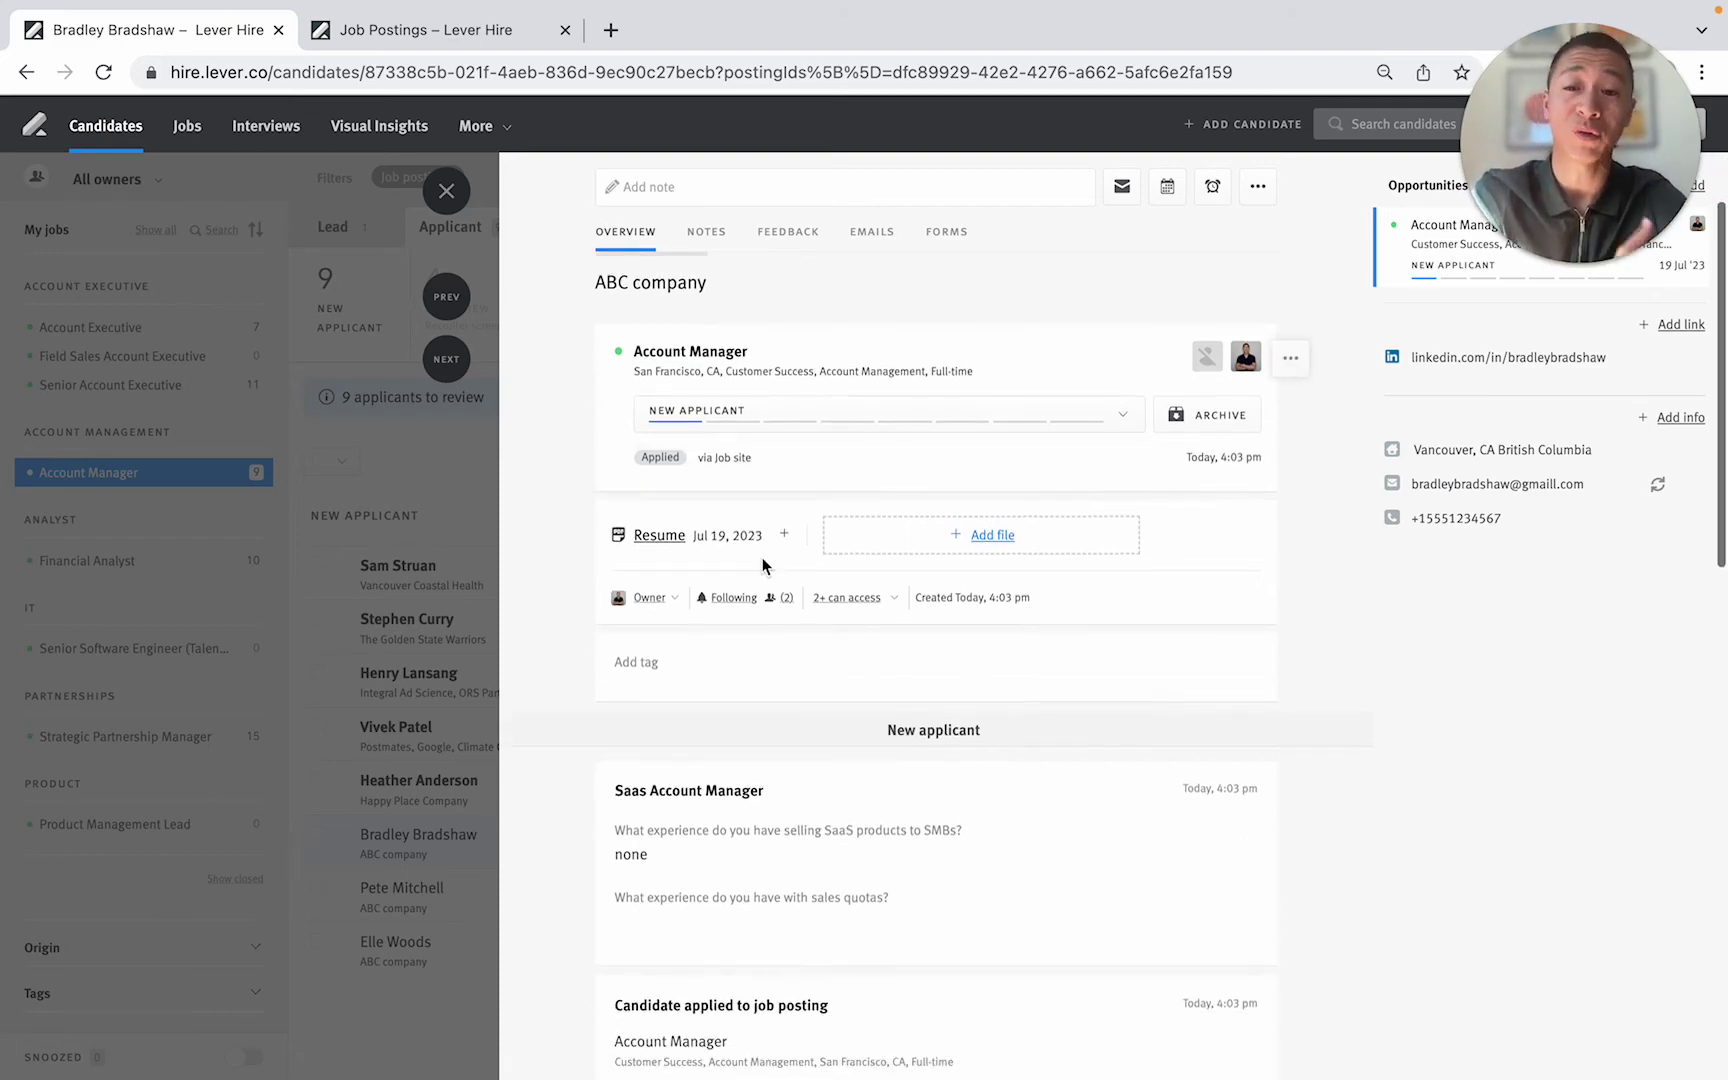
scroll(581, 494, "up", 1)
scroll(582, 565, "down", 3)
scroll(582, 565, "down", 1)
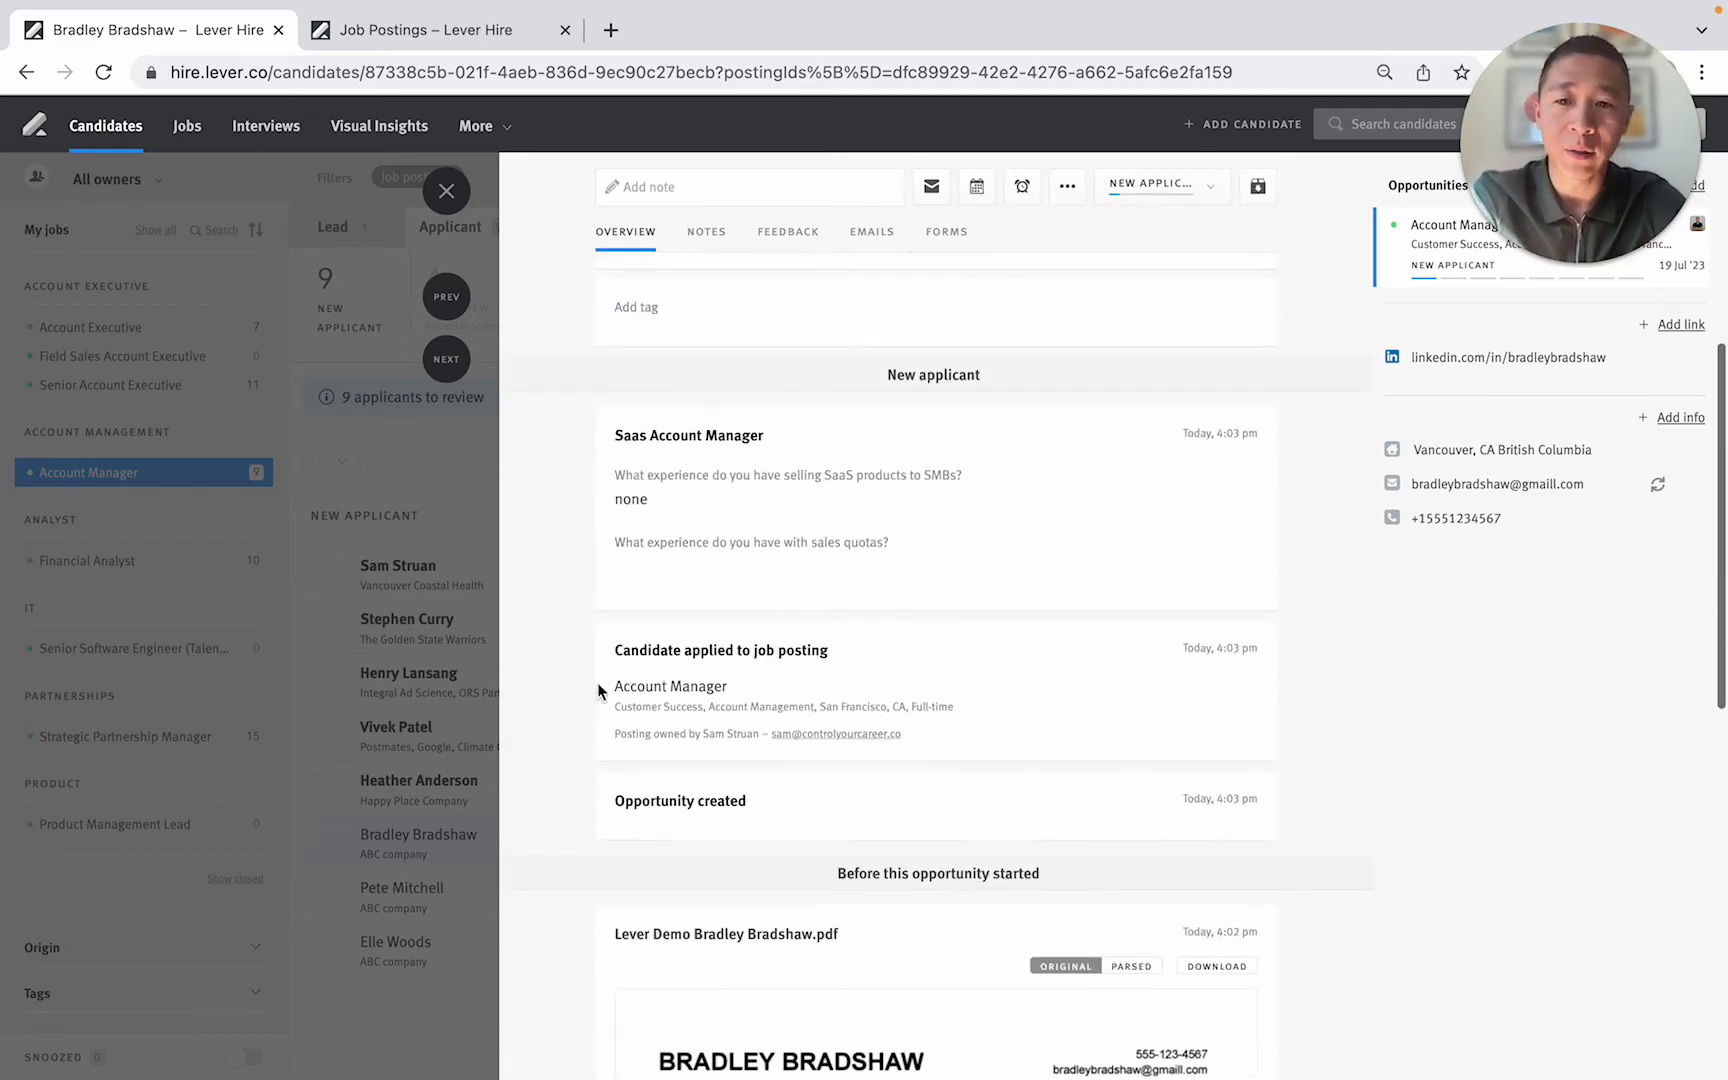
mouse_move(831, 544)
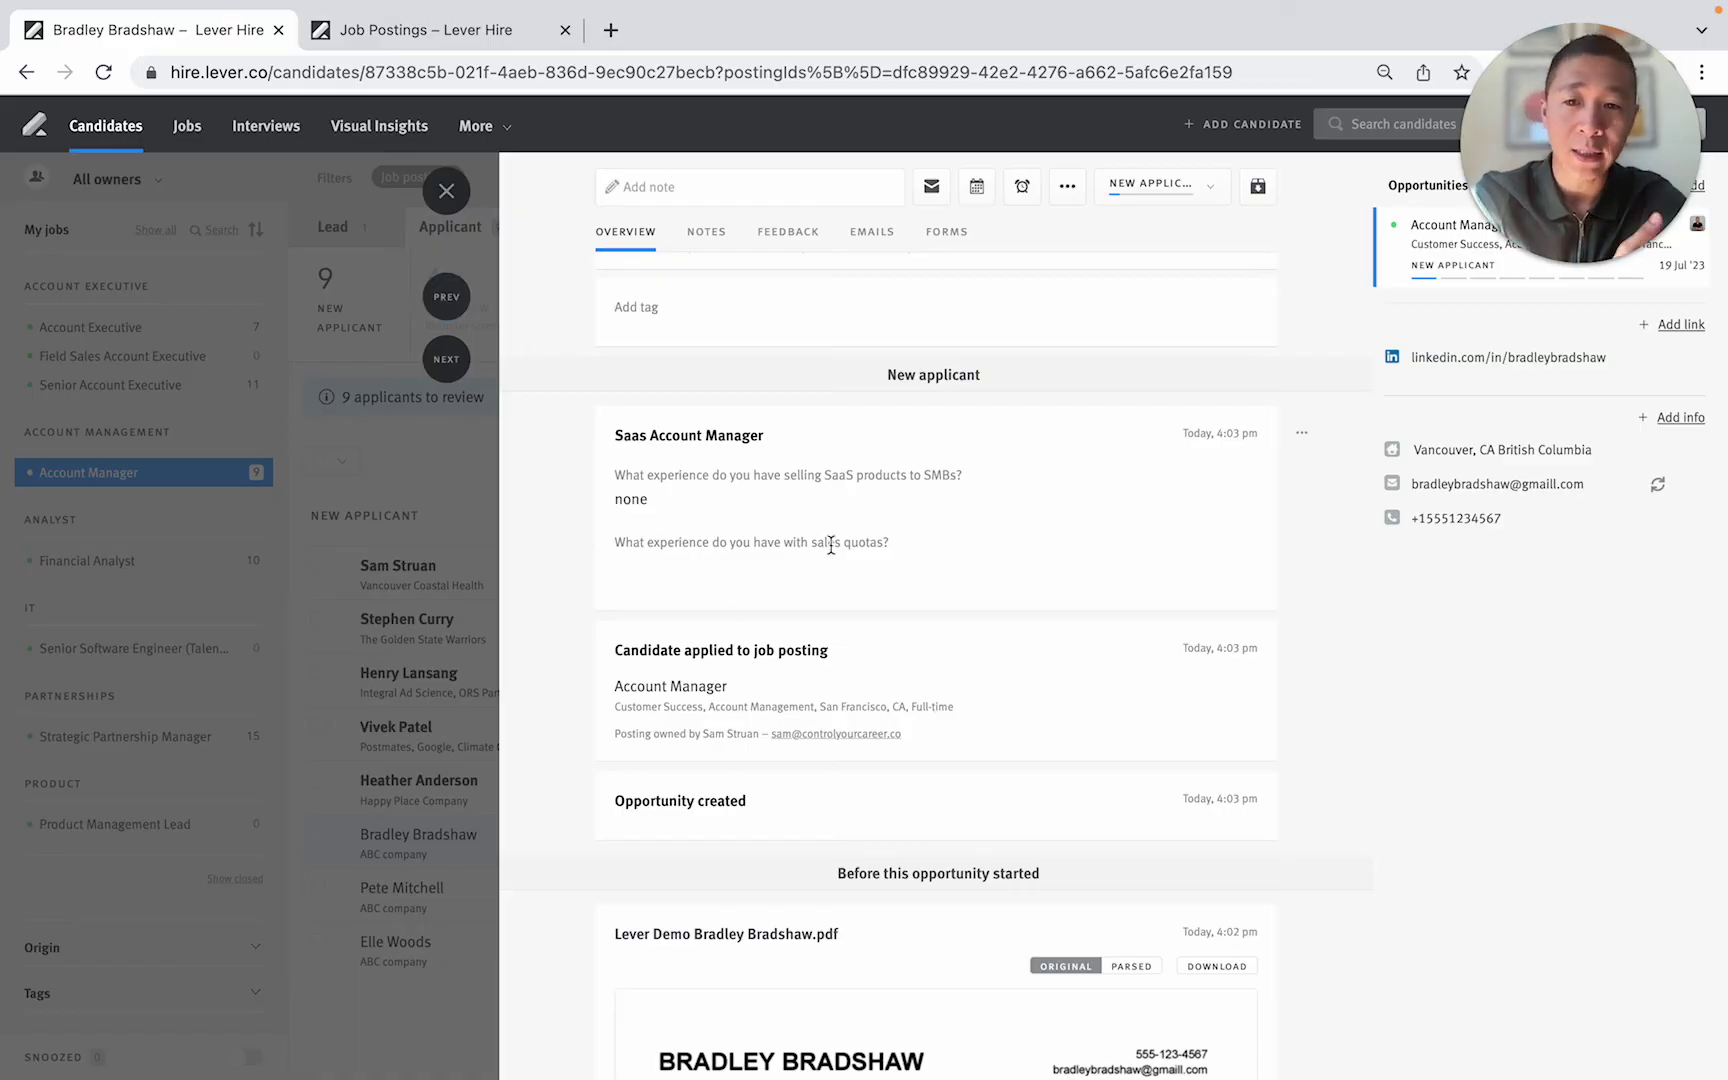
left_click(446, 295)
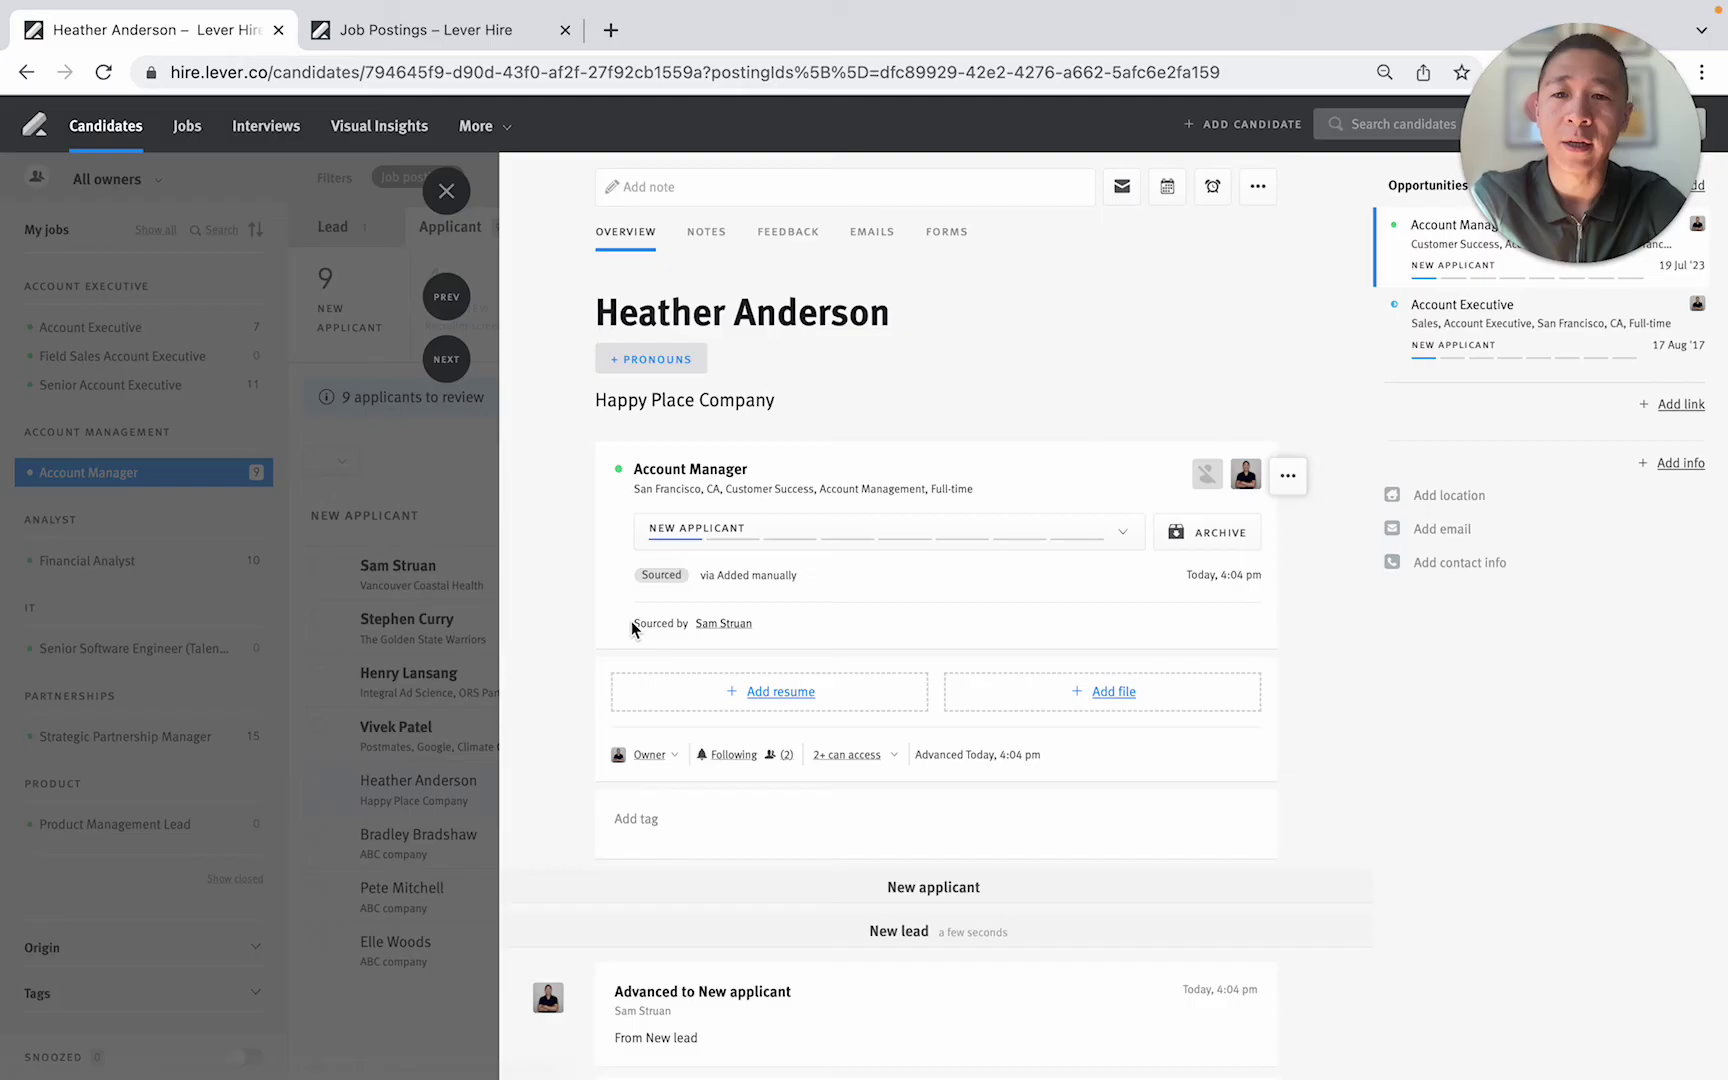
scroll(635, 625, "down", 2)
scroll(617, 662, "down", 2)
scroll(612, 666, "up", 3)
scroll(646, 672, "up", 3)
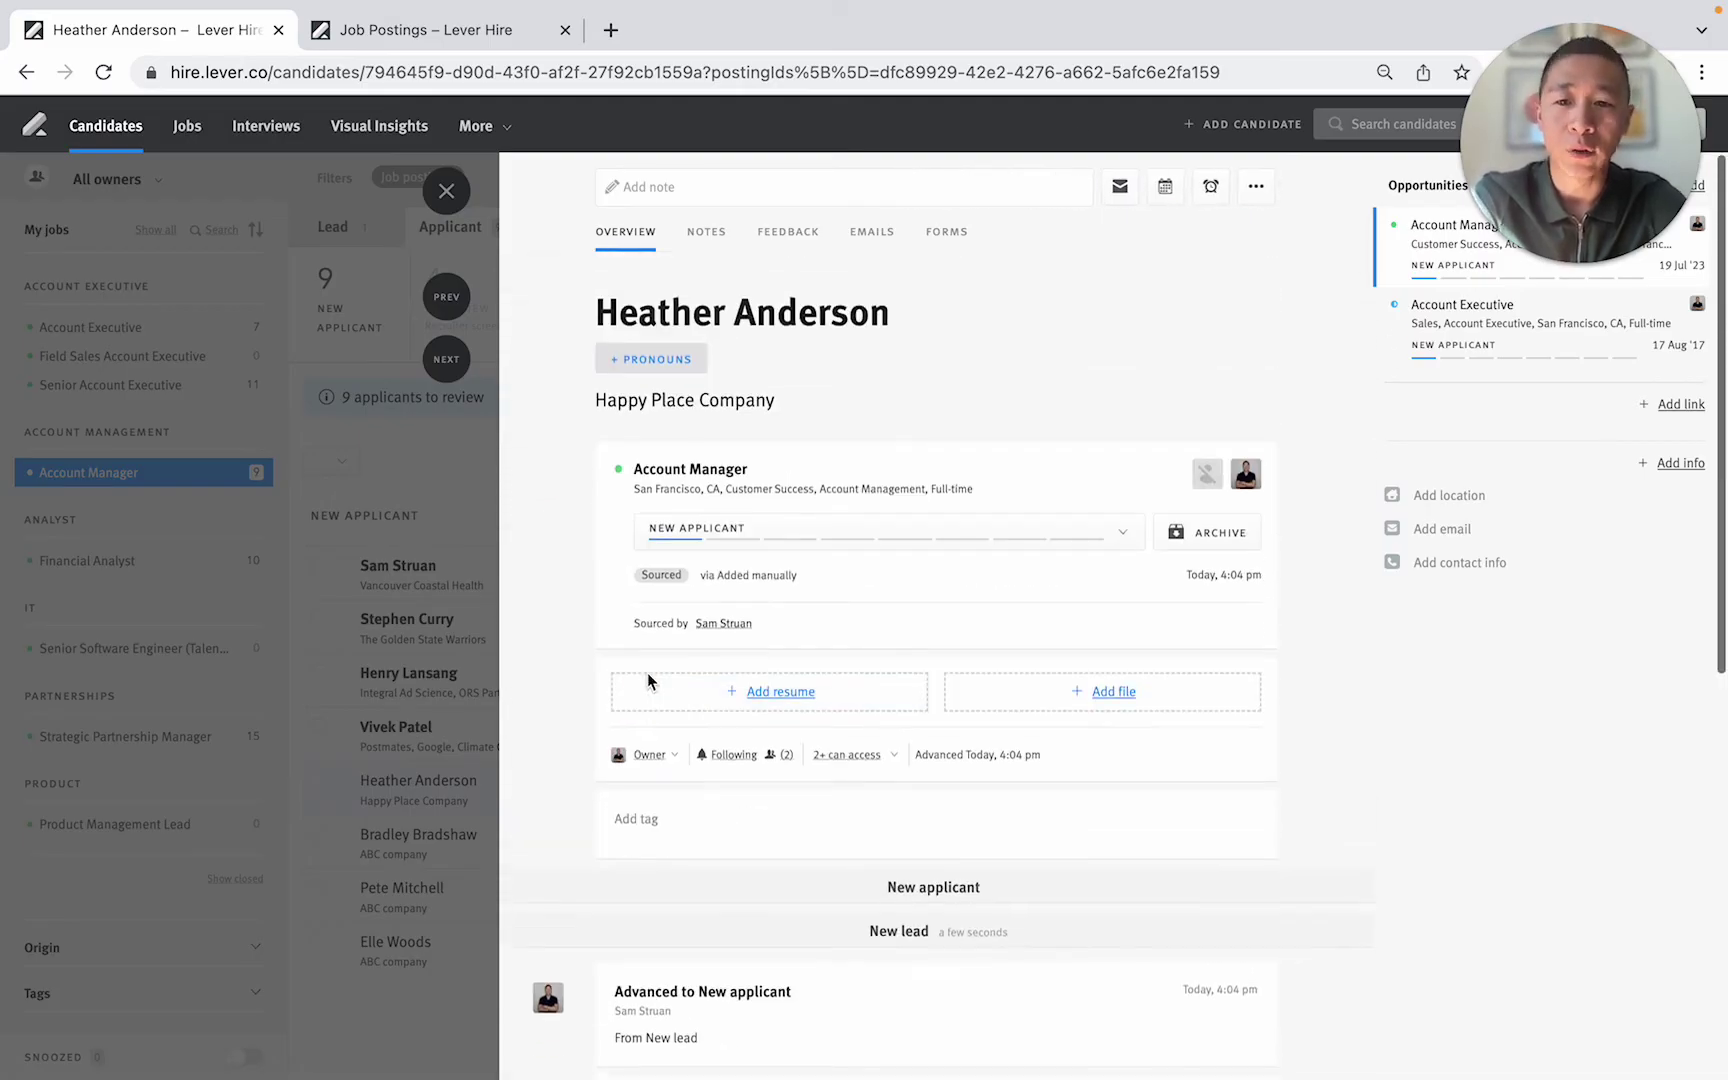
left_click(447, 295)
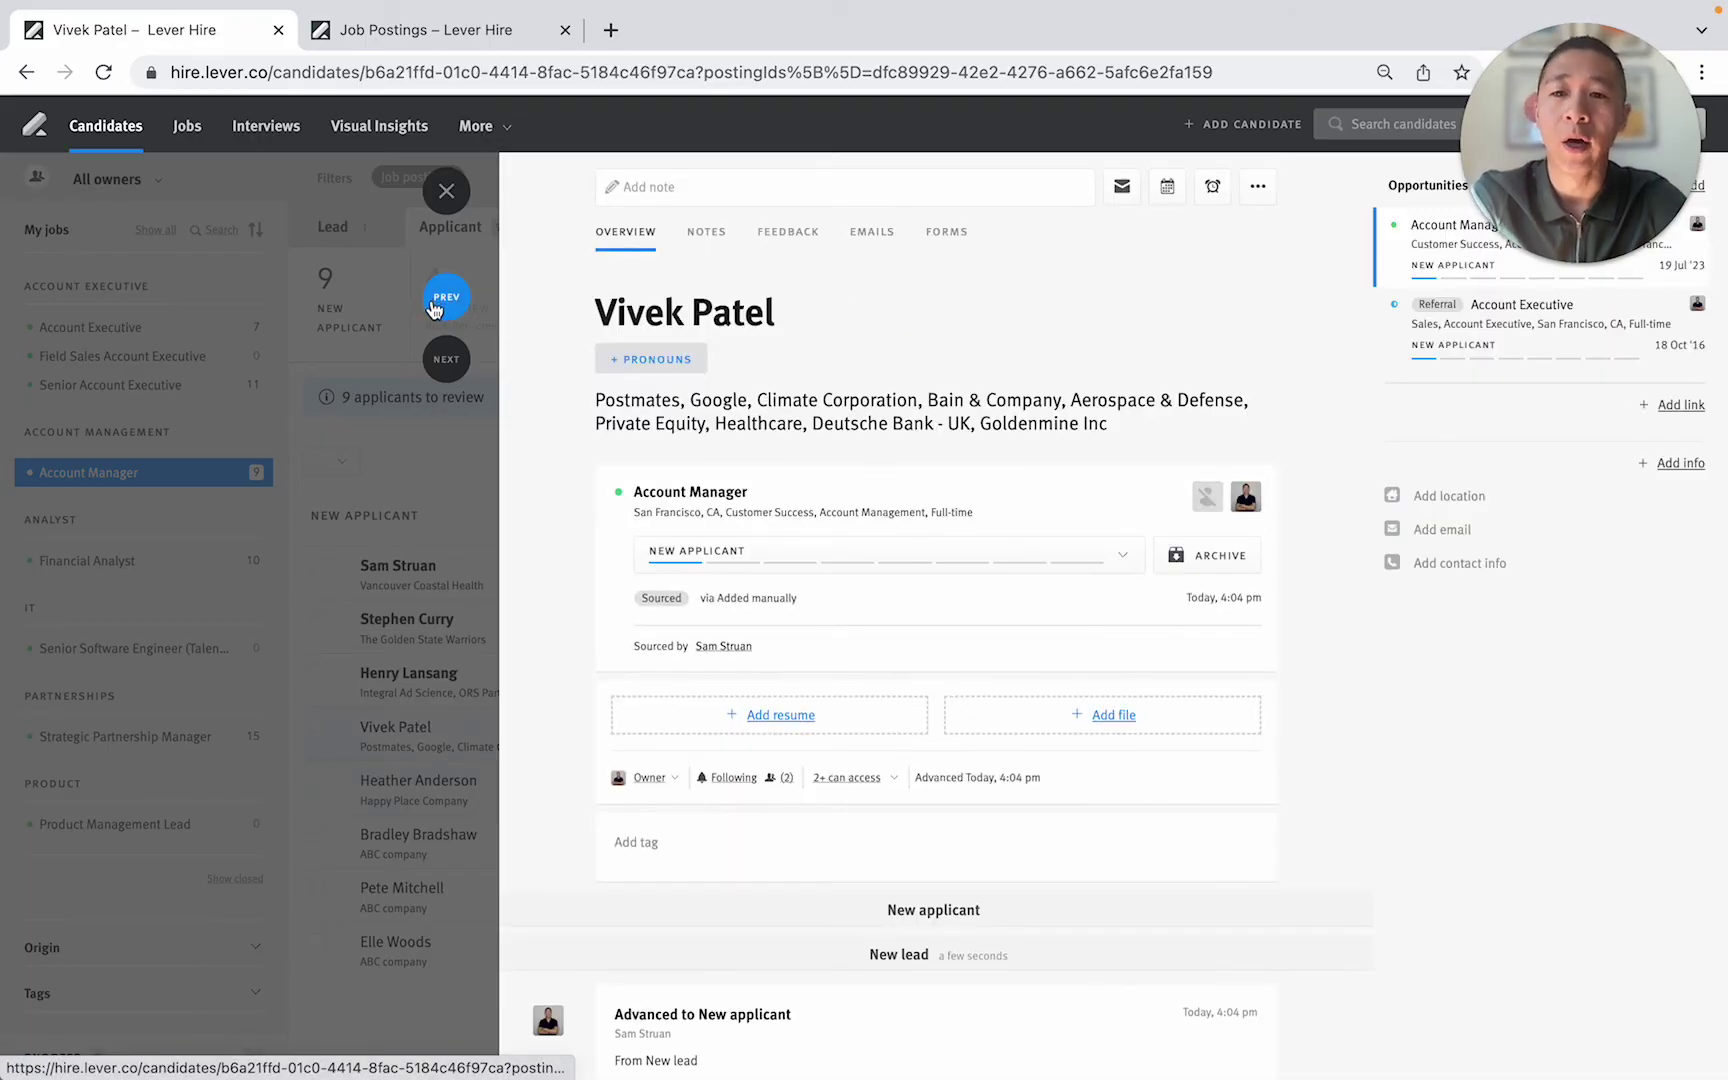
left_click(447, 296)
scroll(607, 604, "down", 3)
scroll(607, 604, "down", 2)
left_click(447, 295)
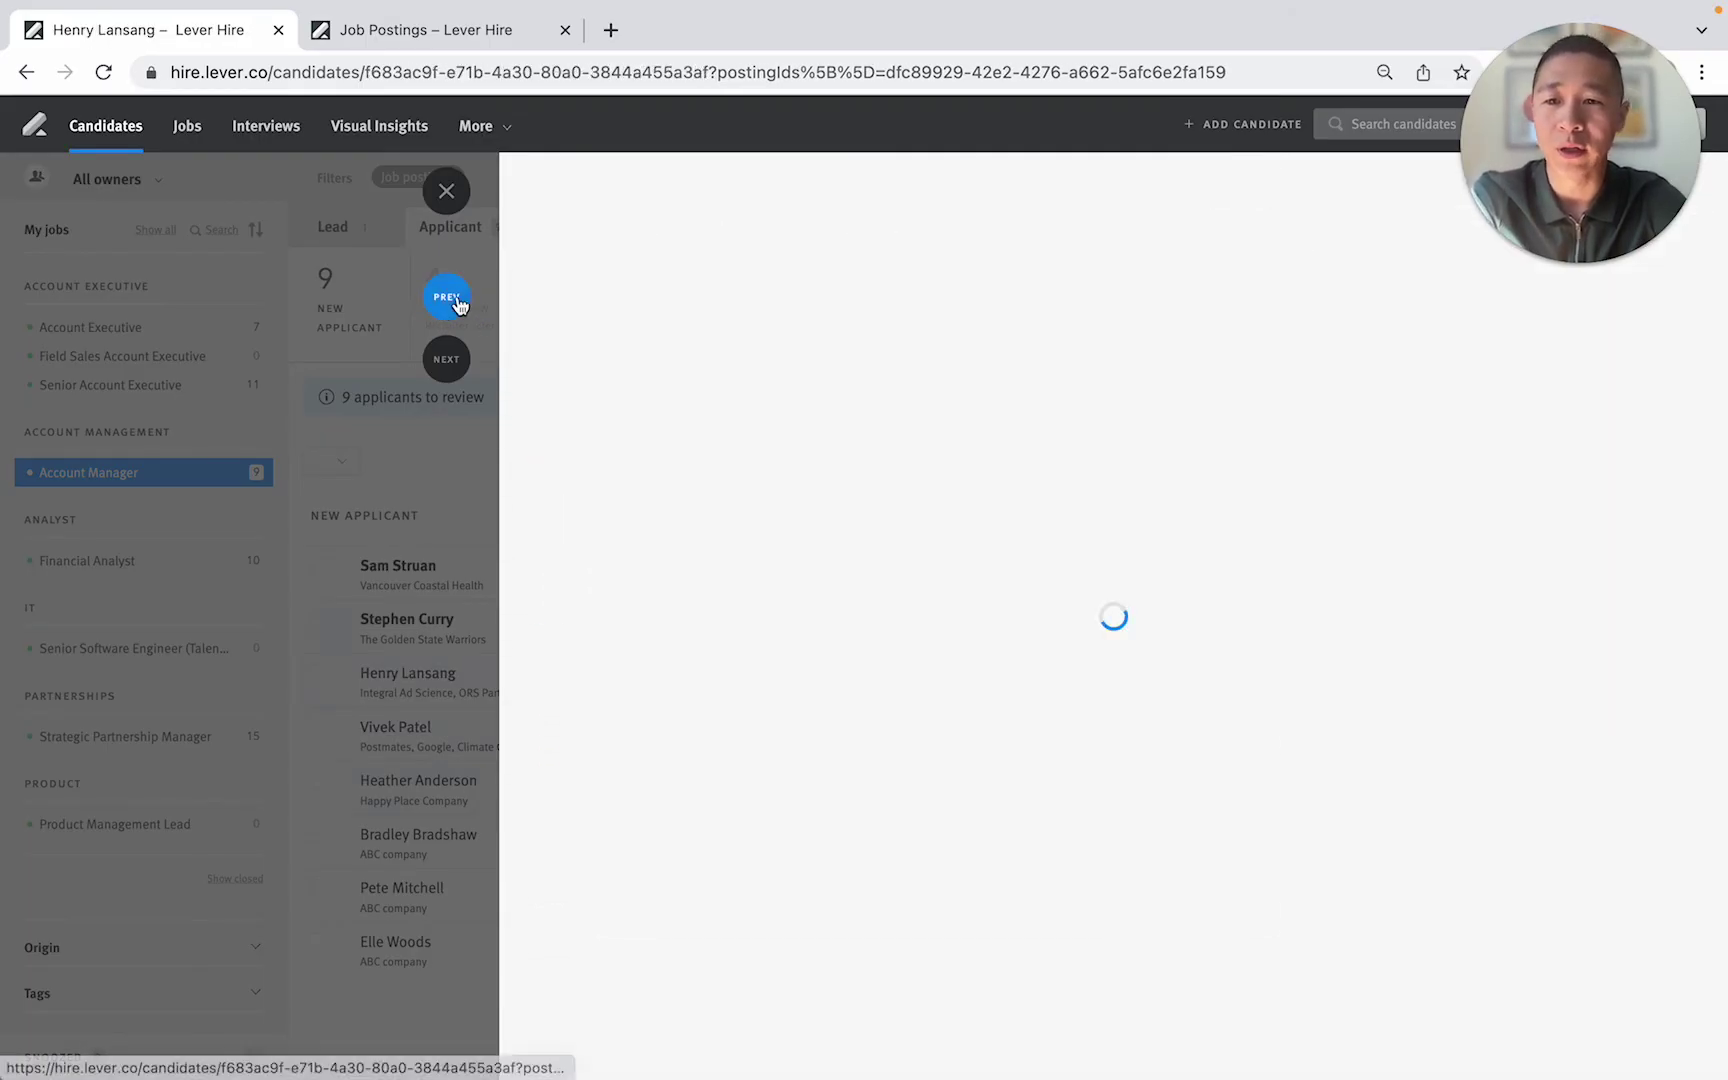
scroll(589, 391, "down", 2)
scroll(589, 390, "down", 1)
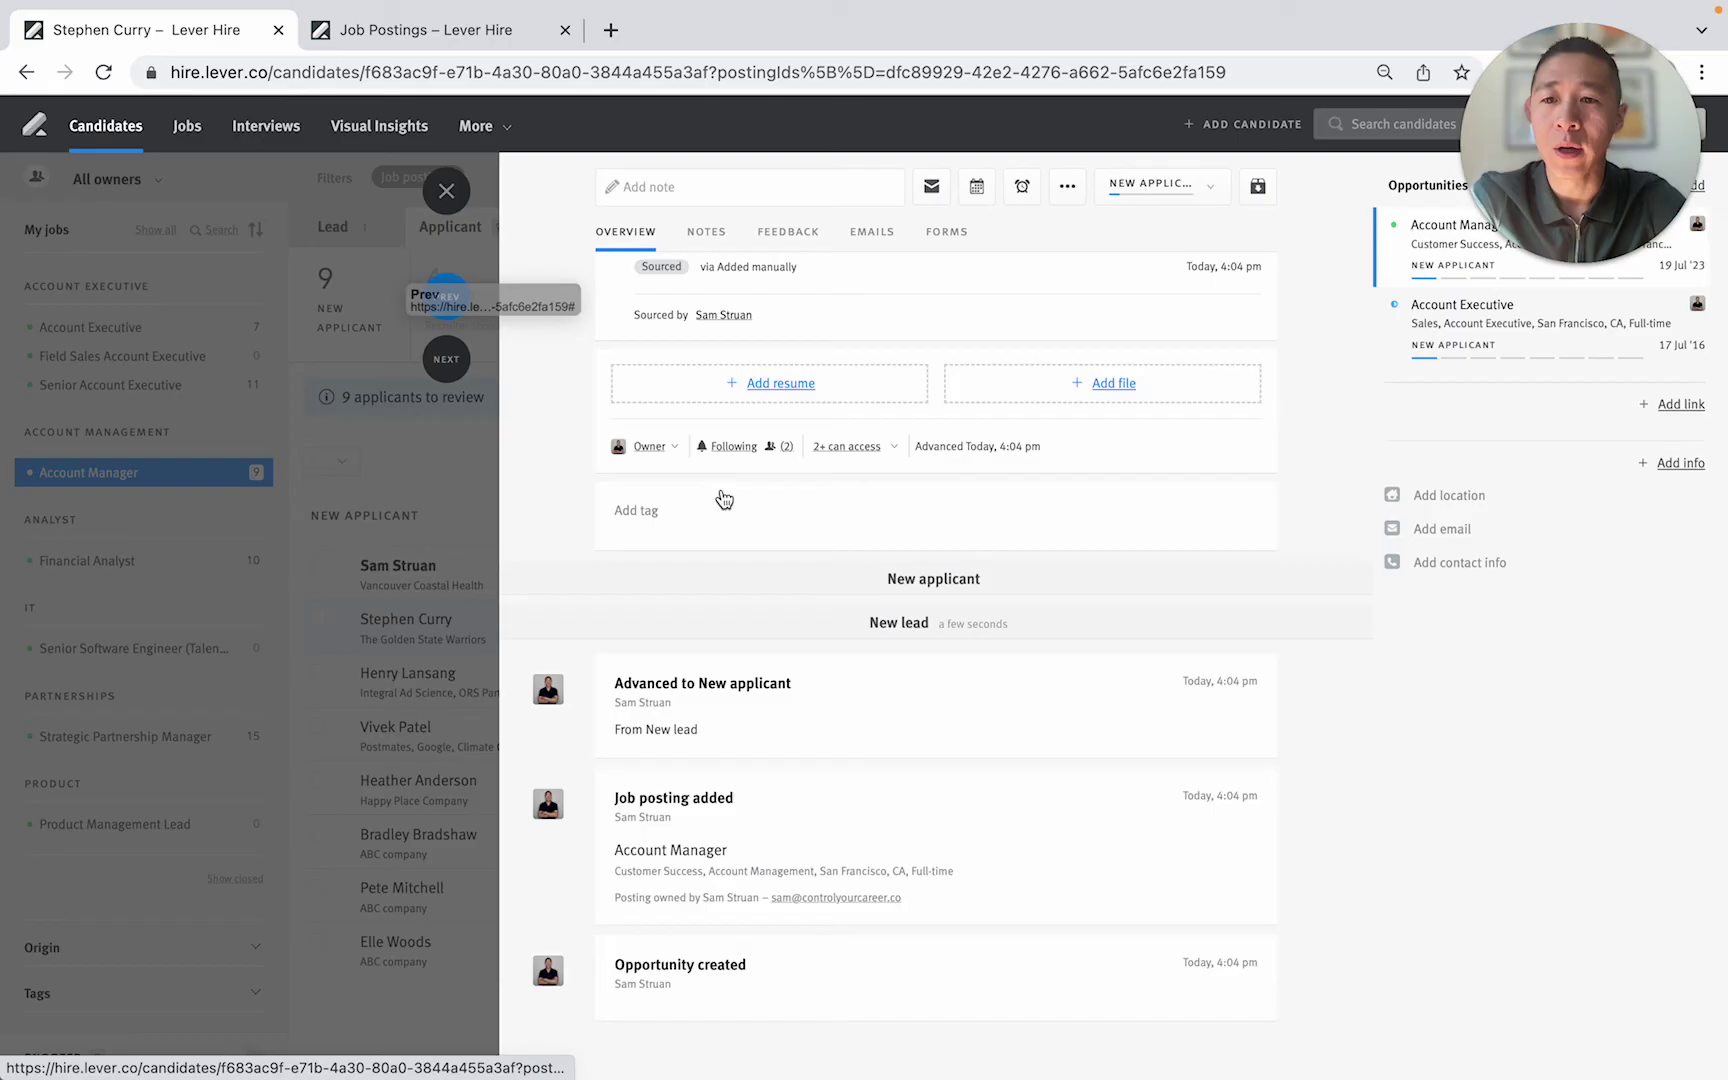
scroll(647, 547, "up", 3)
scroll(647, 547, "down", 5)
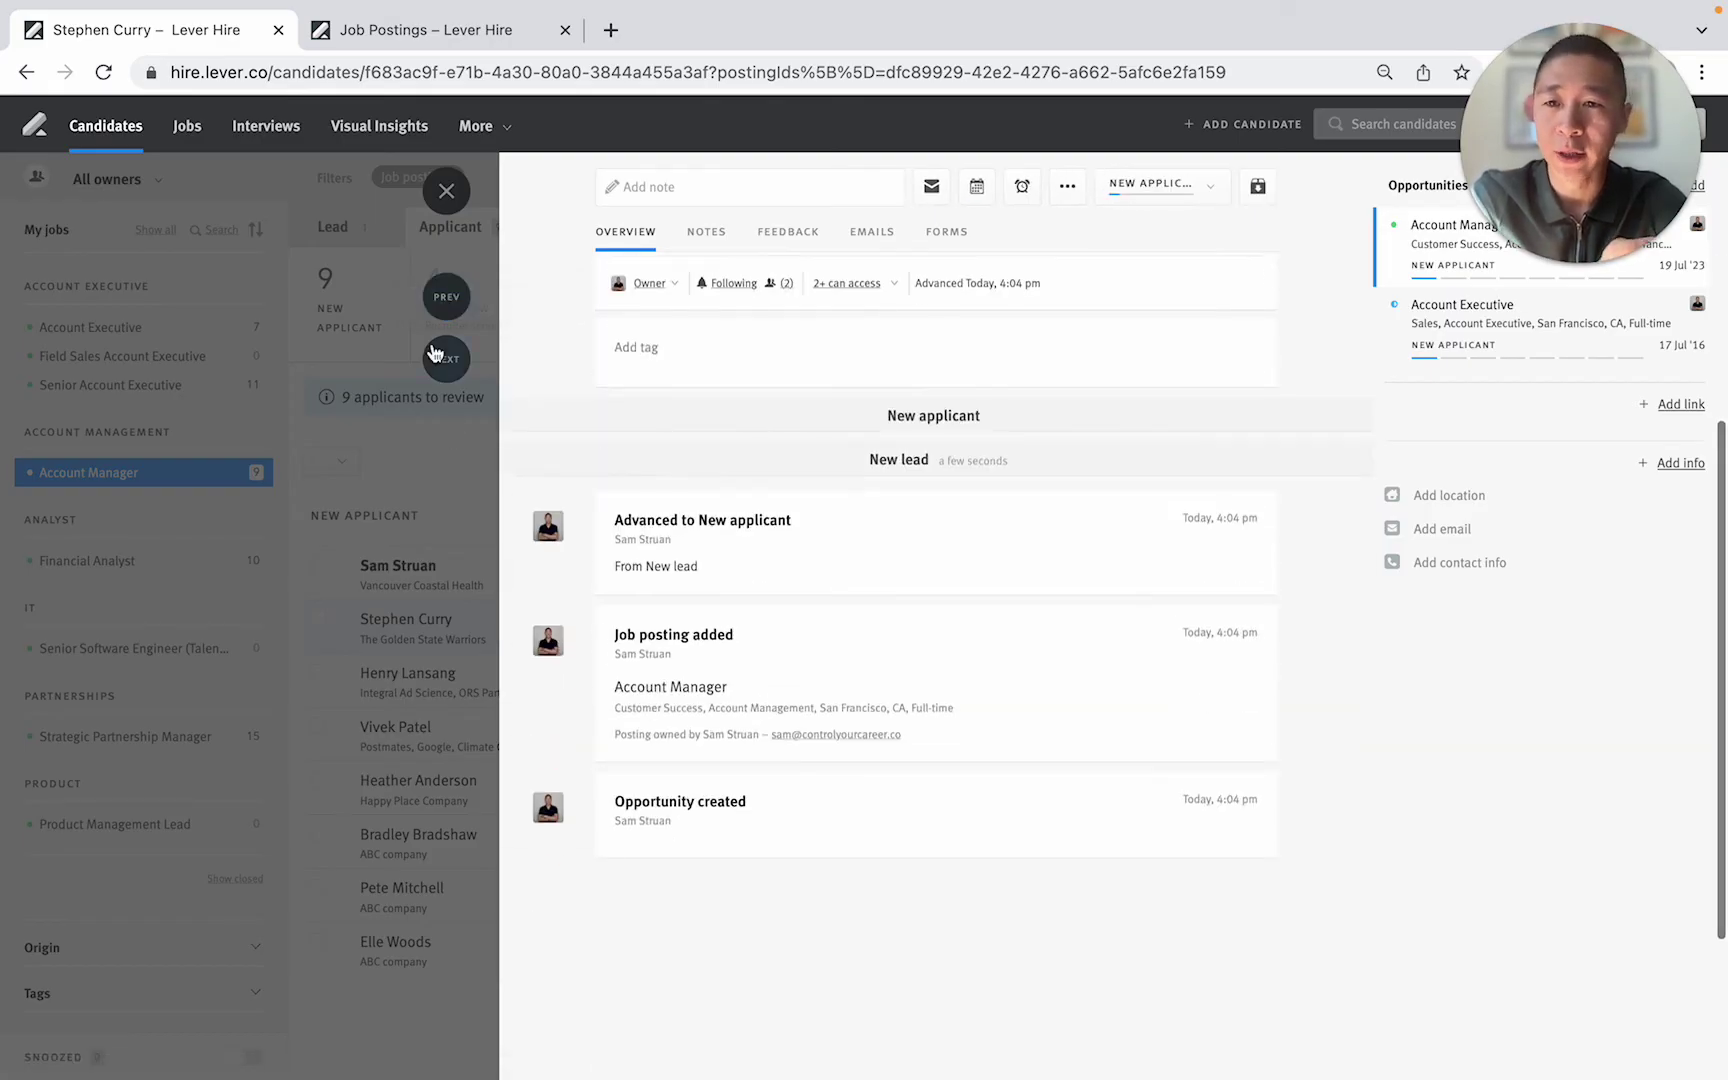
left_click(454, 300)
scroll(687, 555, "down", 4)
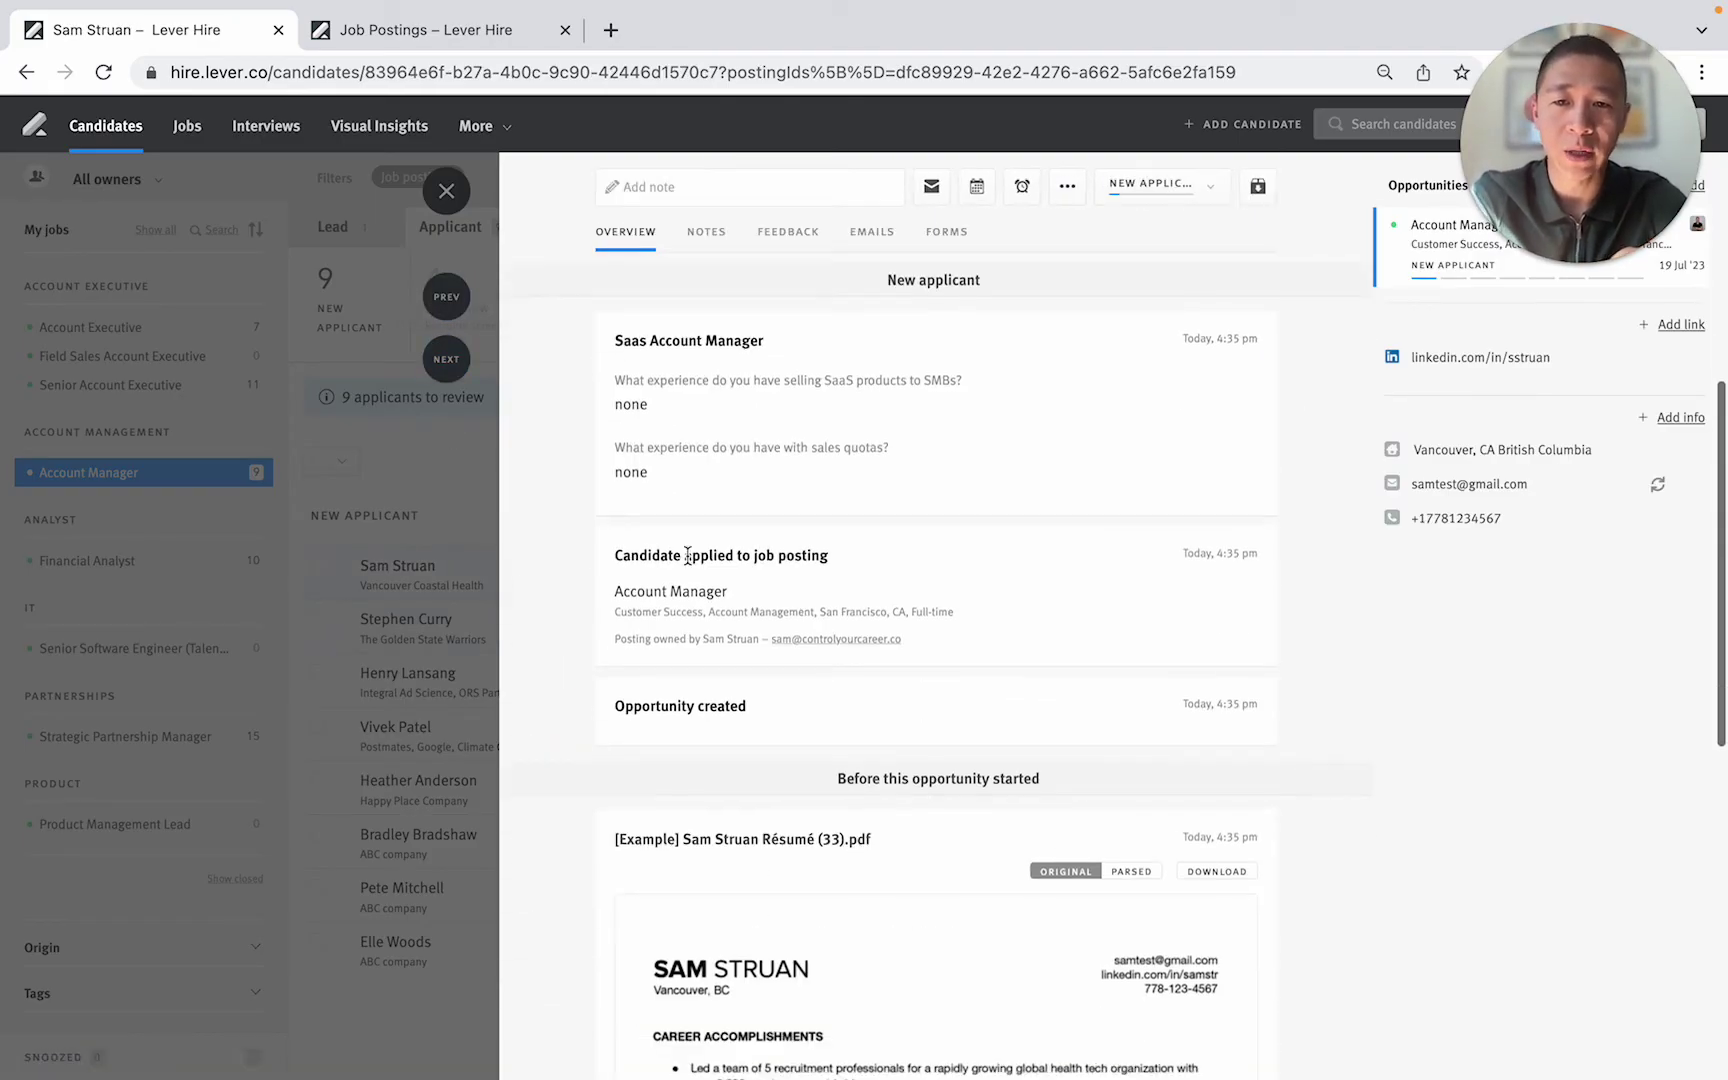
scroll(667, 527, "up", 1)
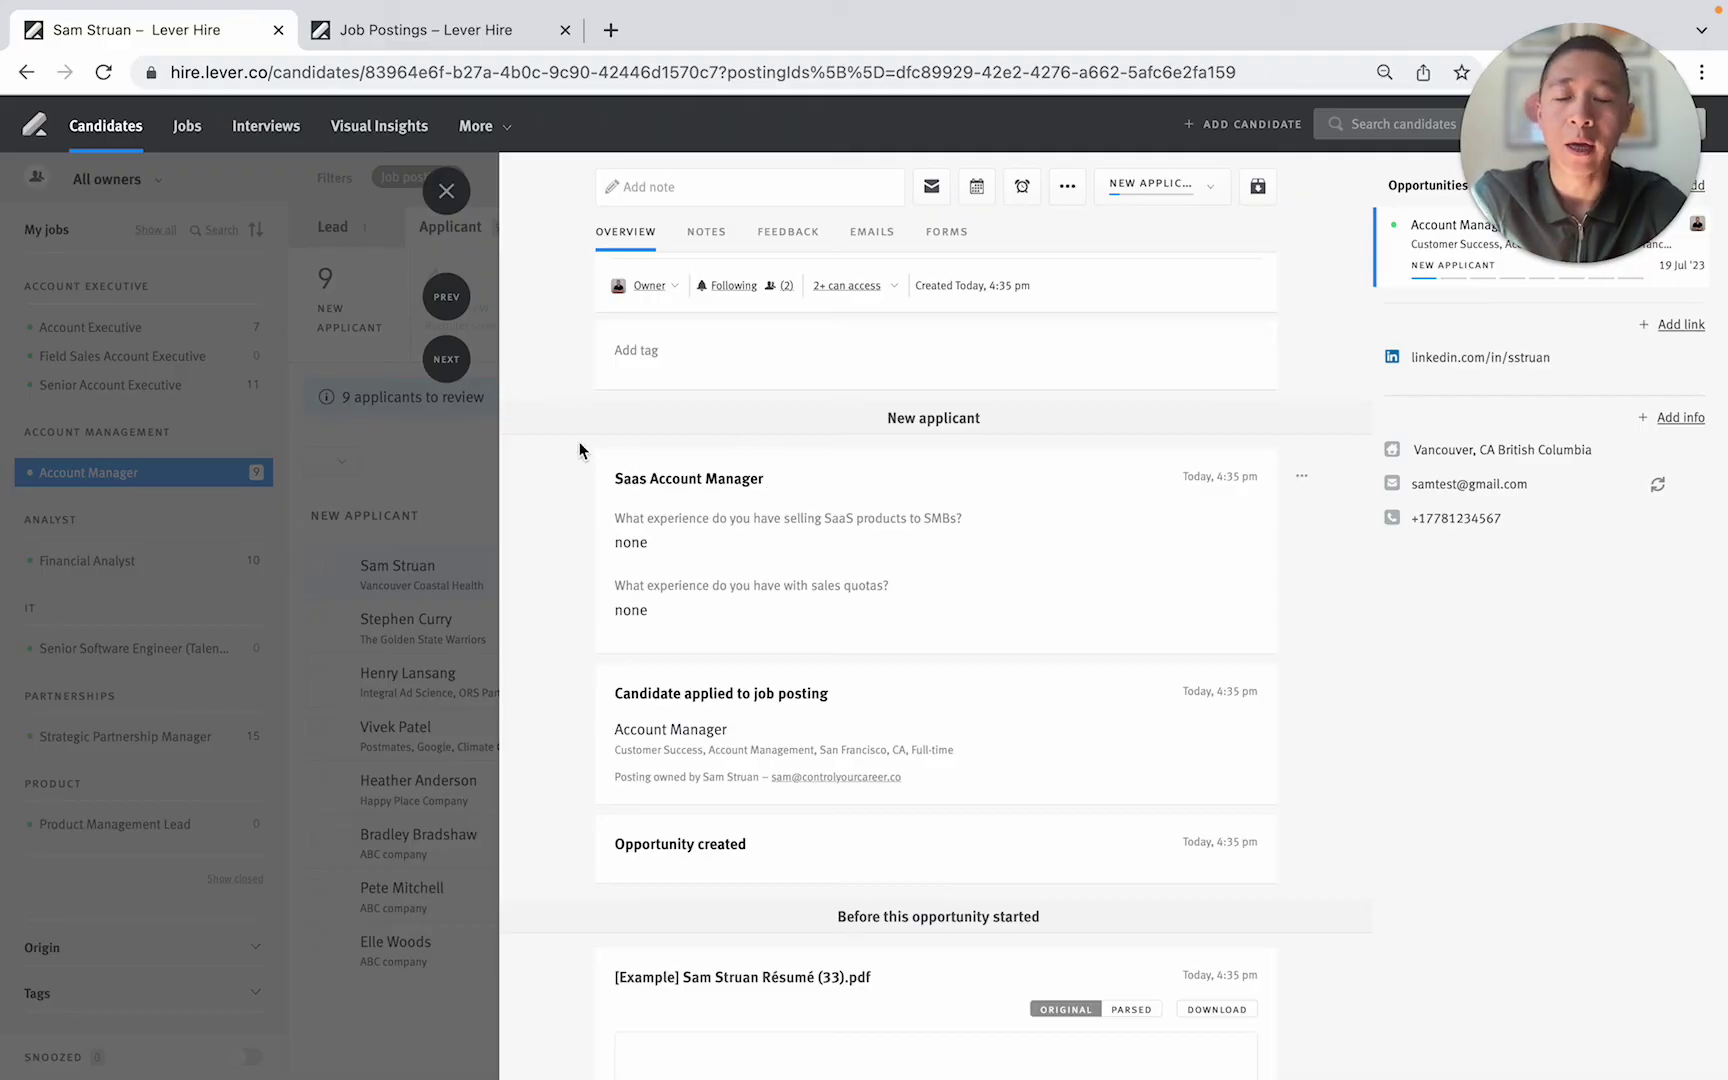
left_click(445, 192)
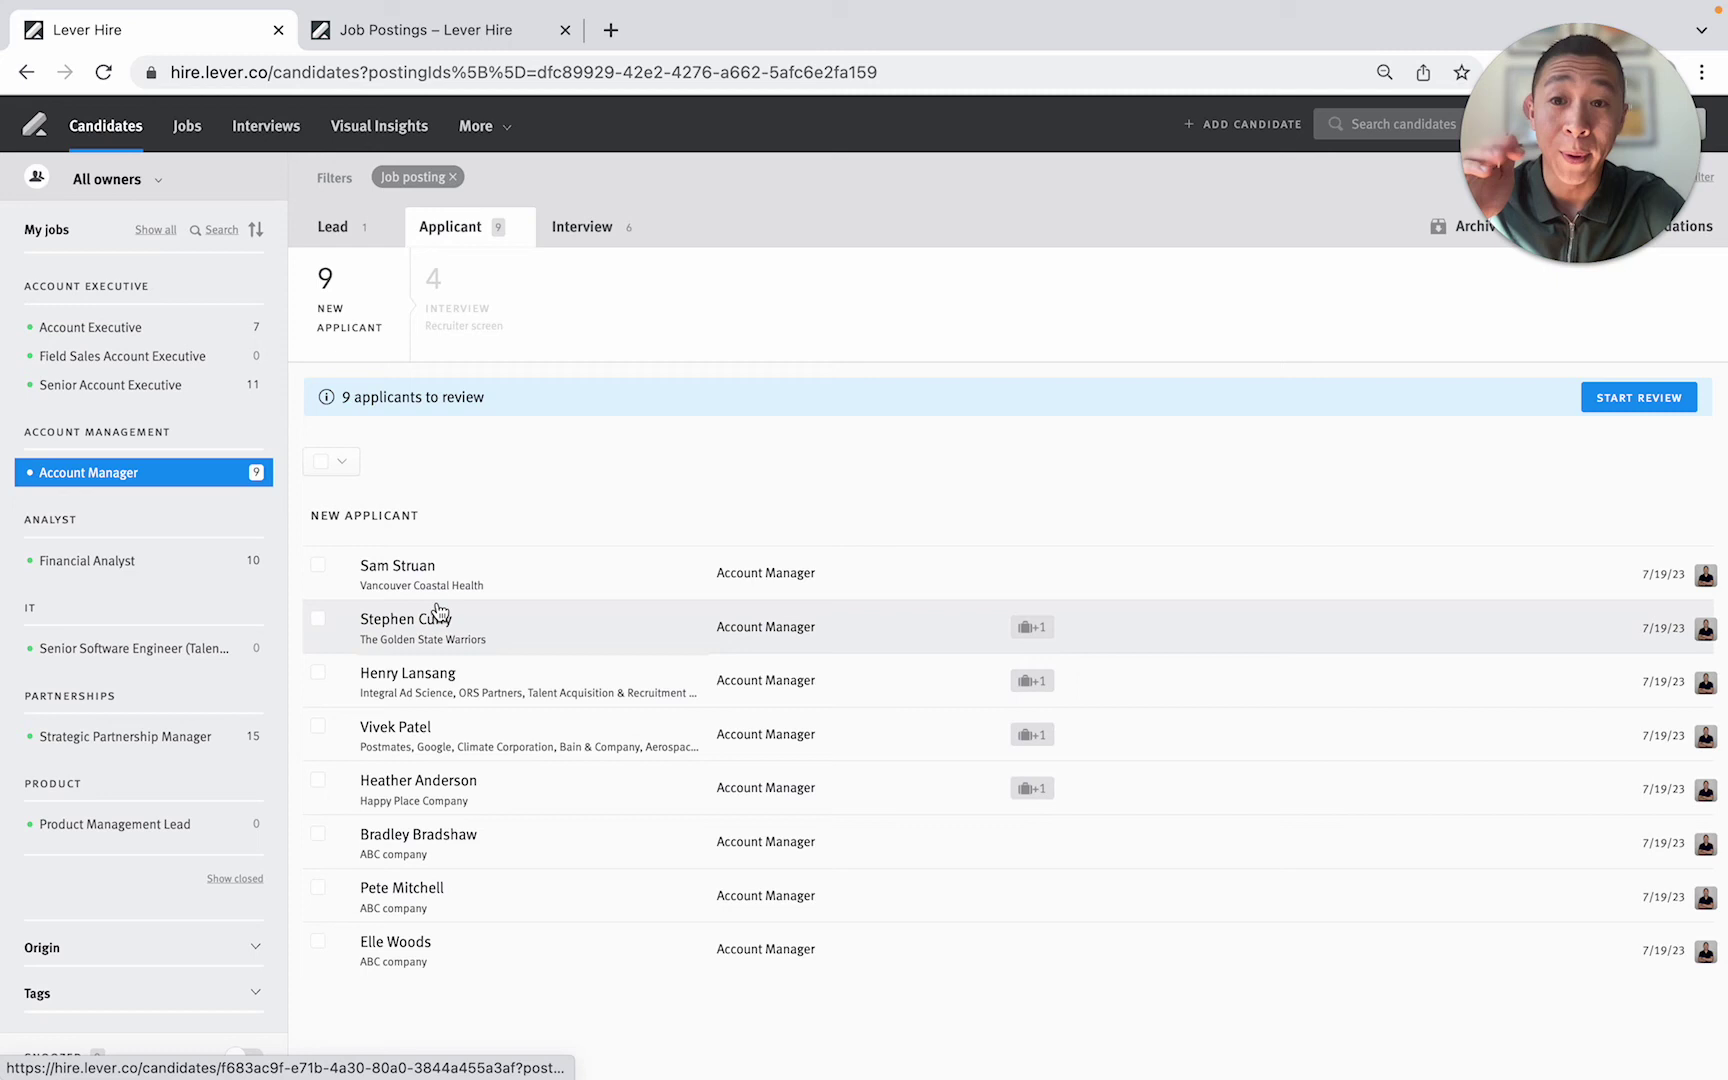
left_click(582, 230)
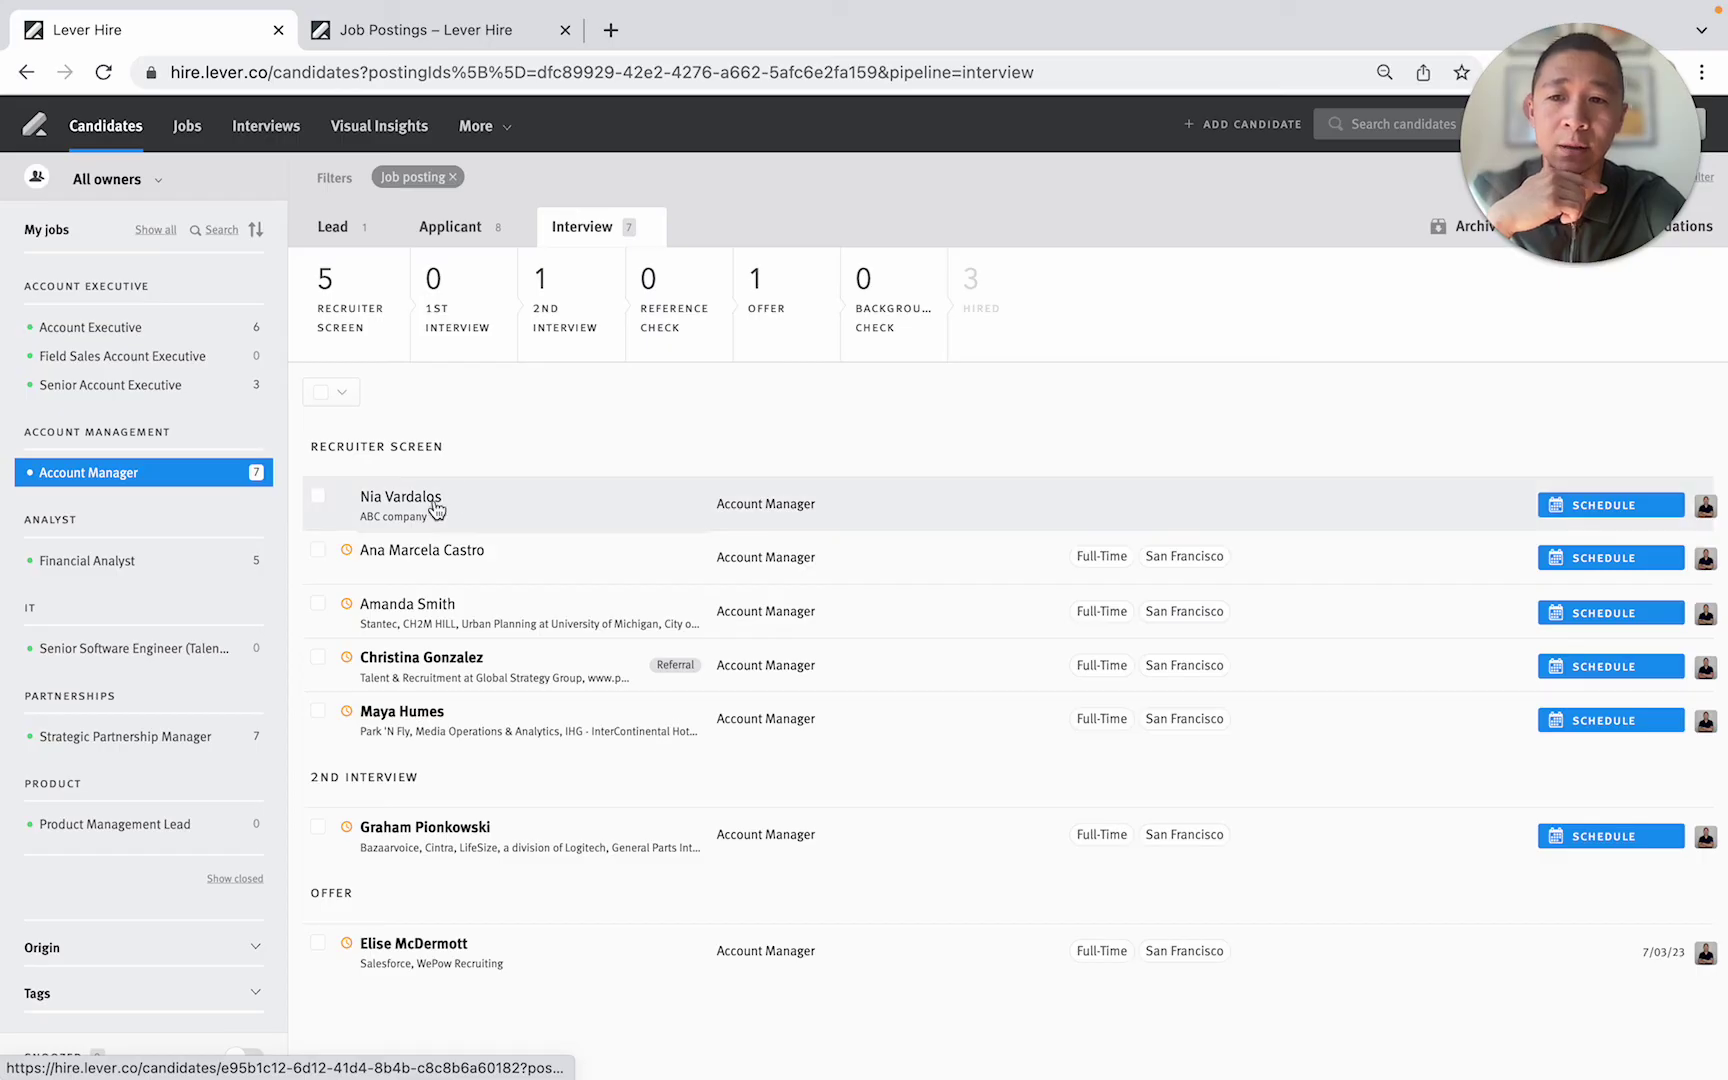
left_click(433, 503)
scroll(730, 648, "down", 3)
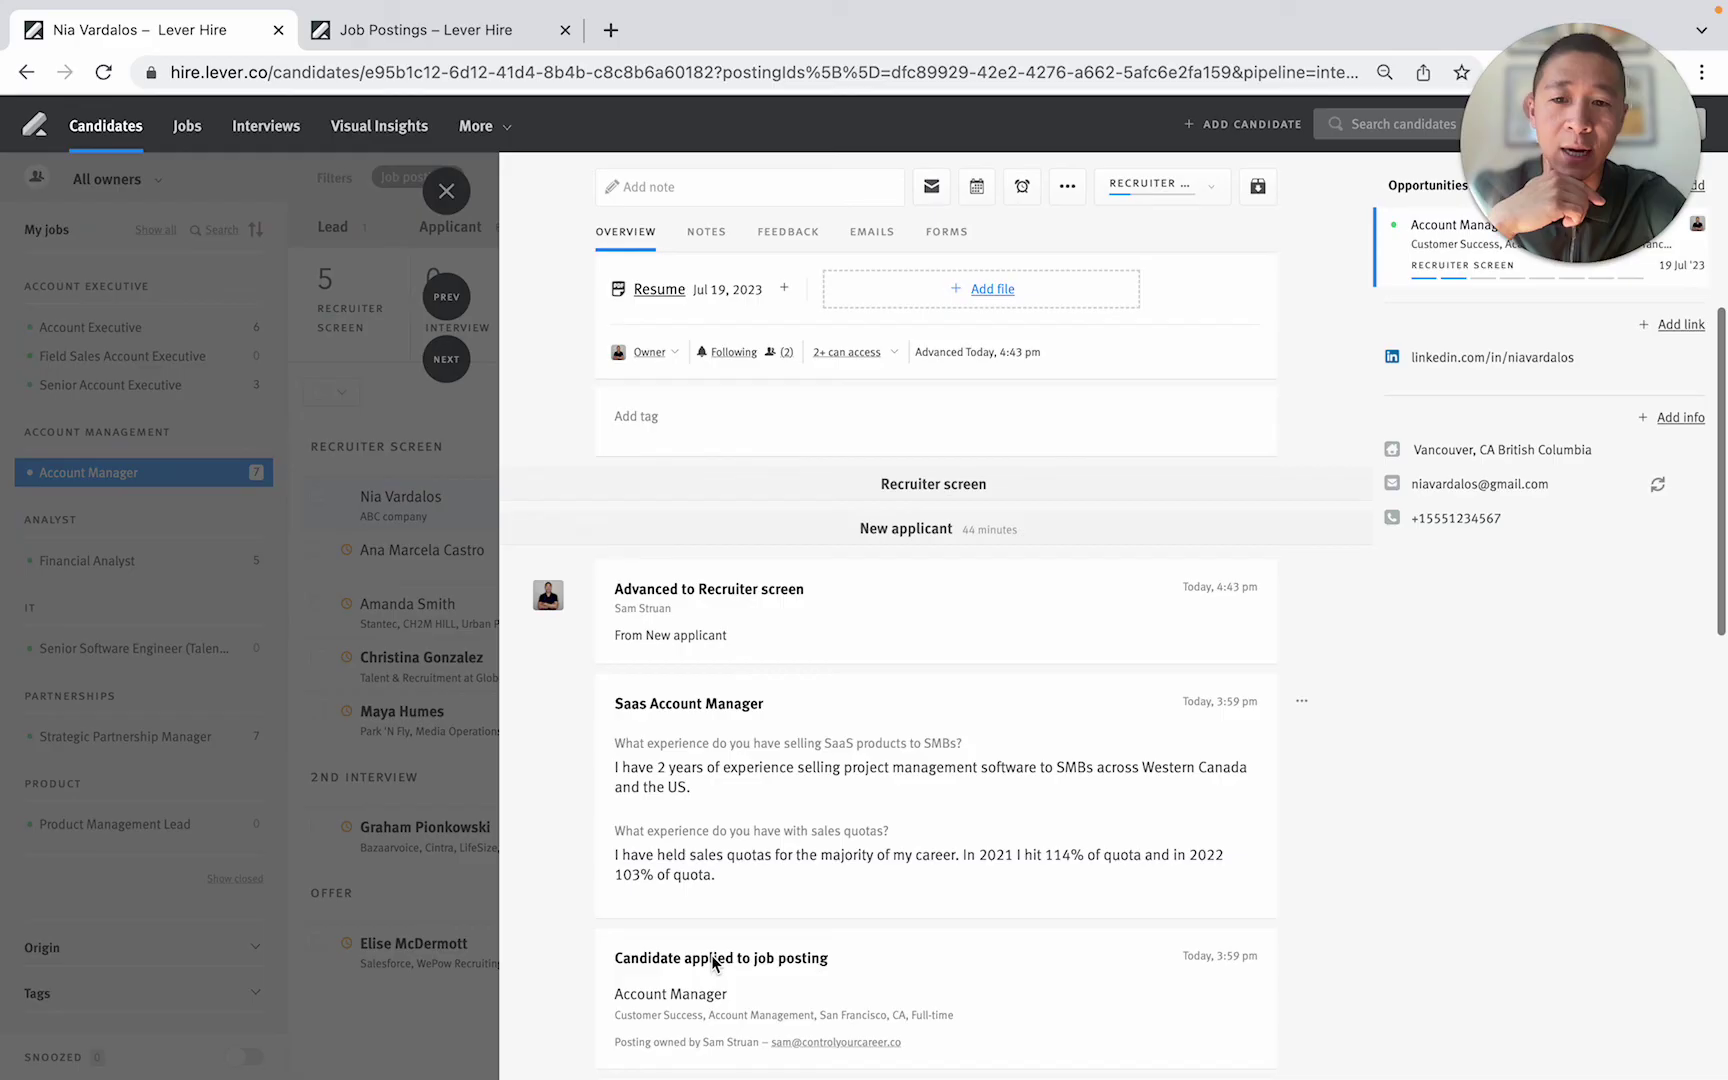
left_click(445, 191)
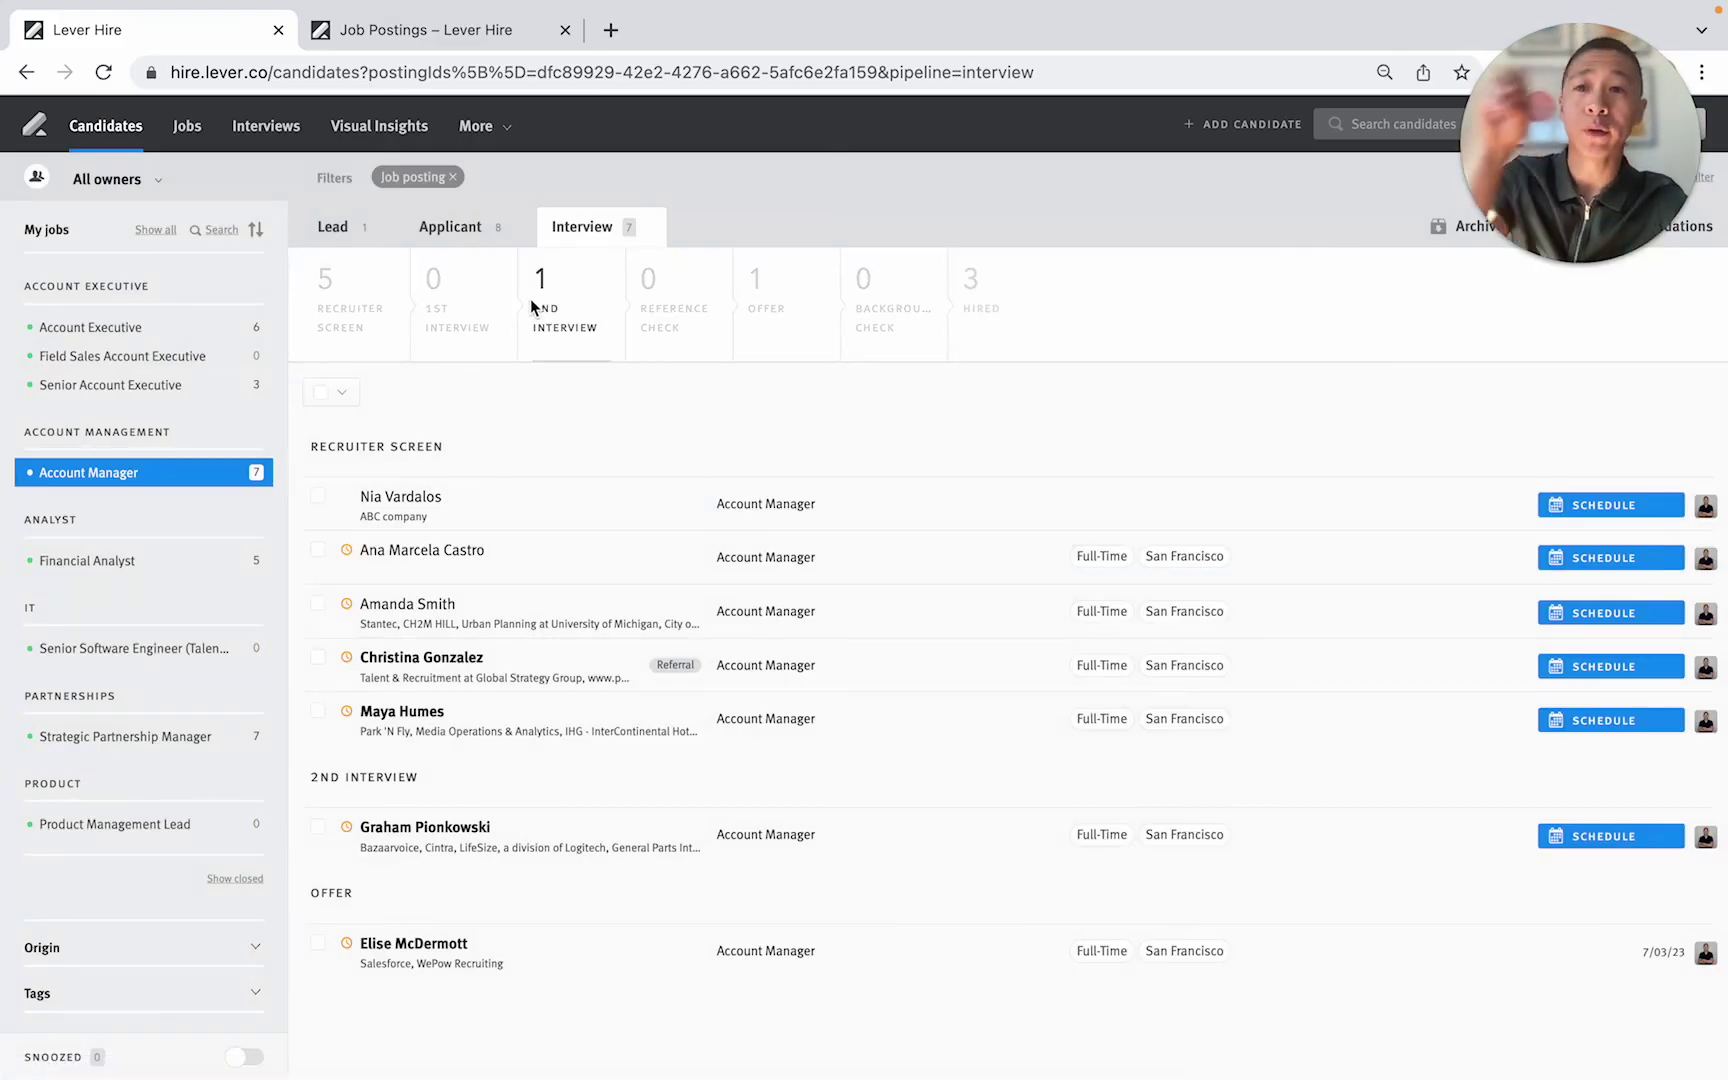
left_click(459, 226)
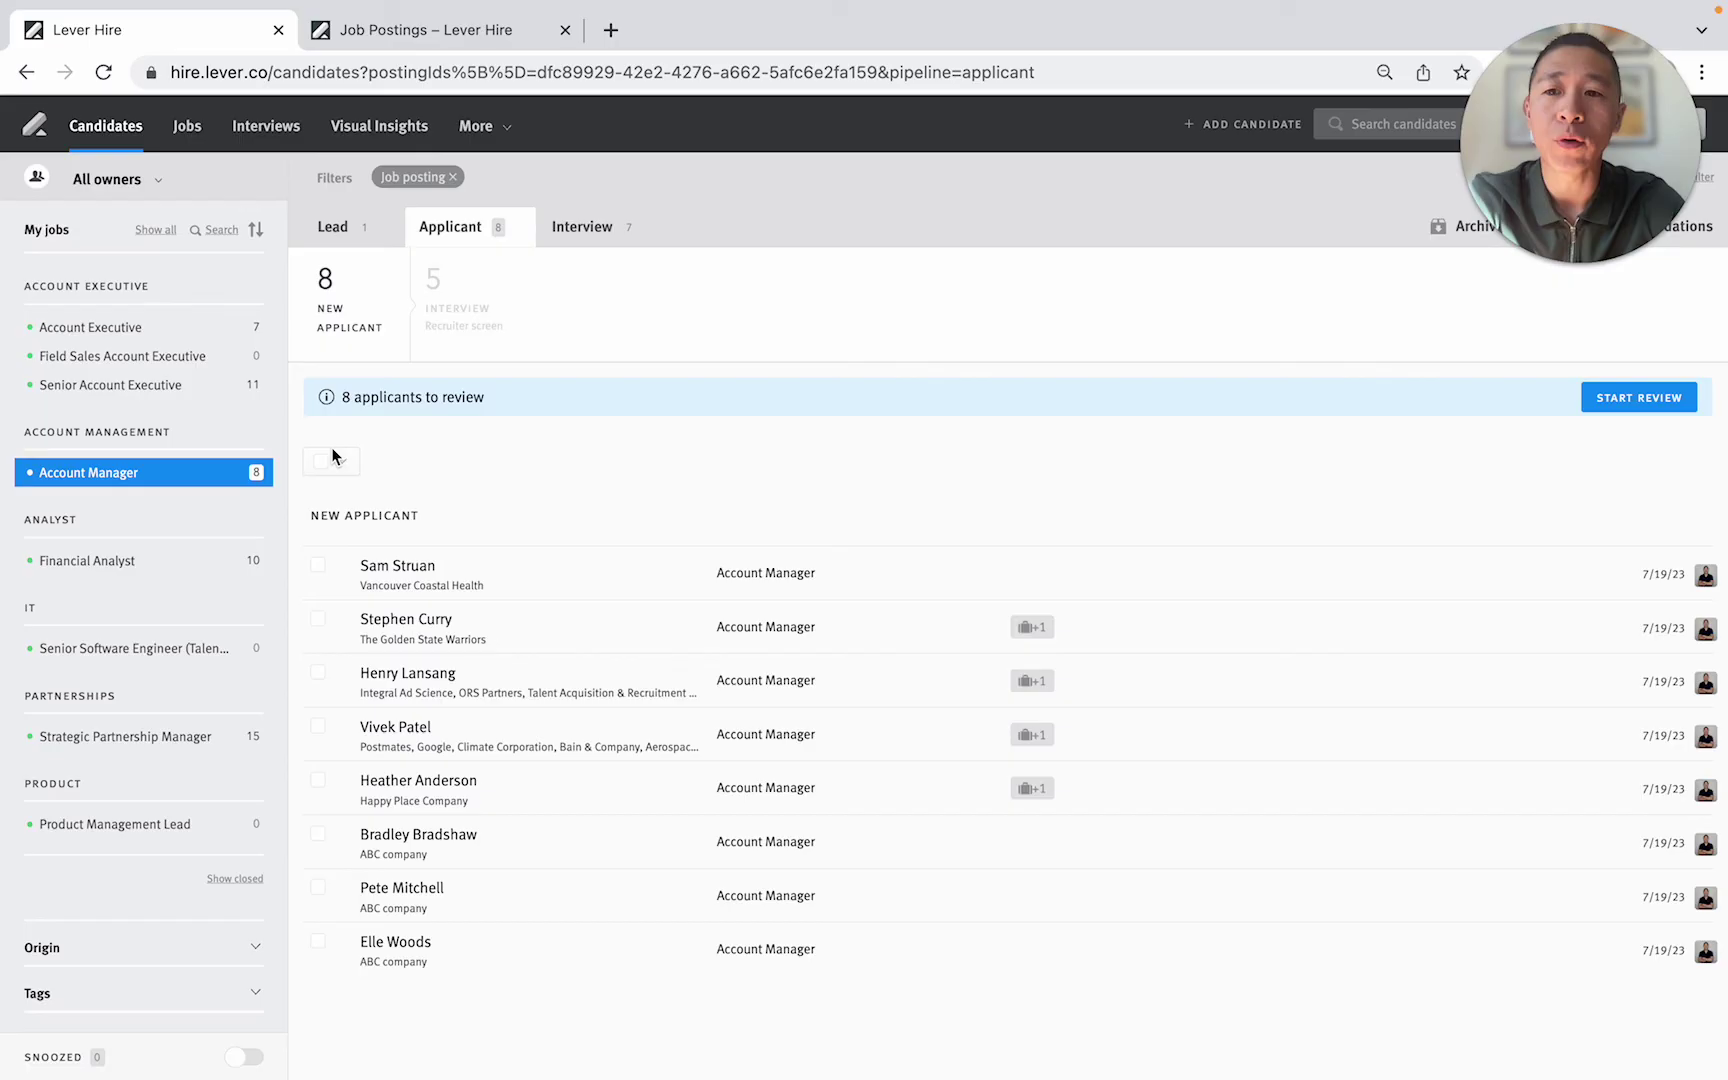
Step: Select all eight new applicants and start archiving them as Under-qualified with an email
left_click(324, 461)
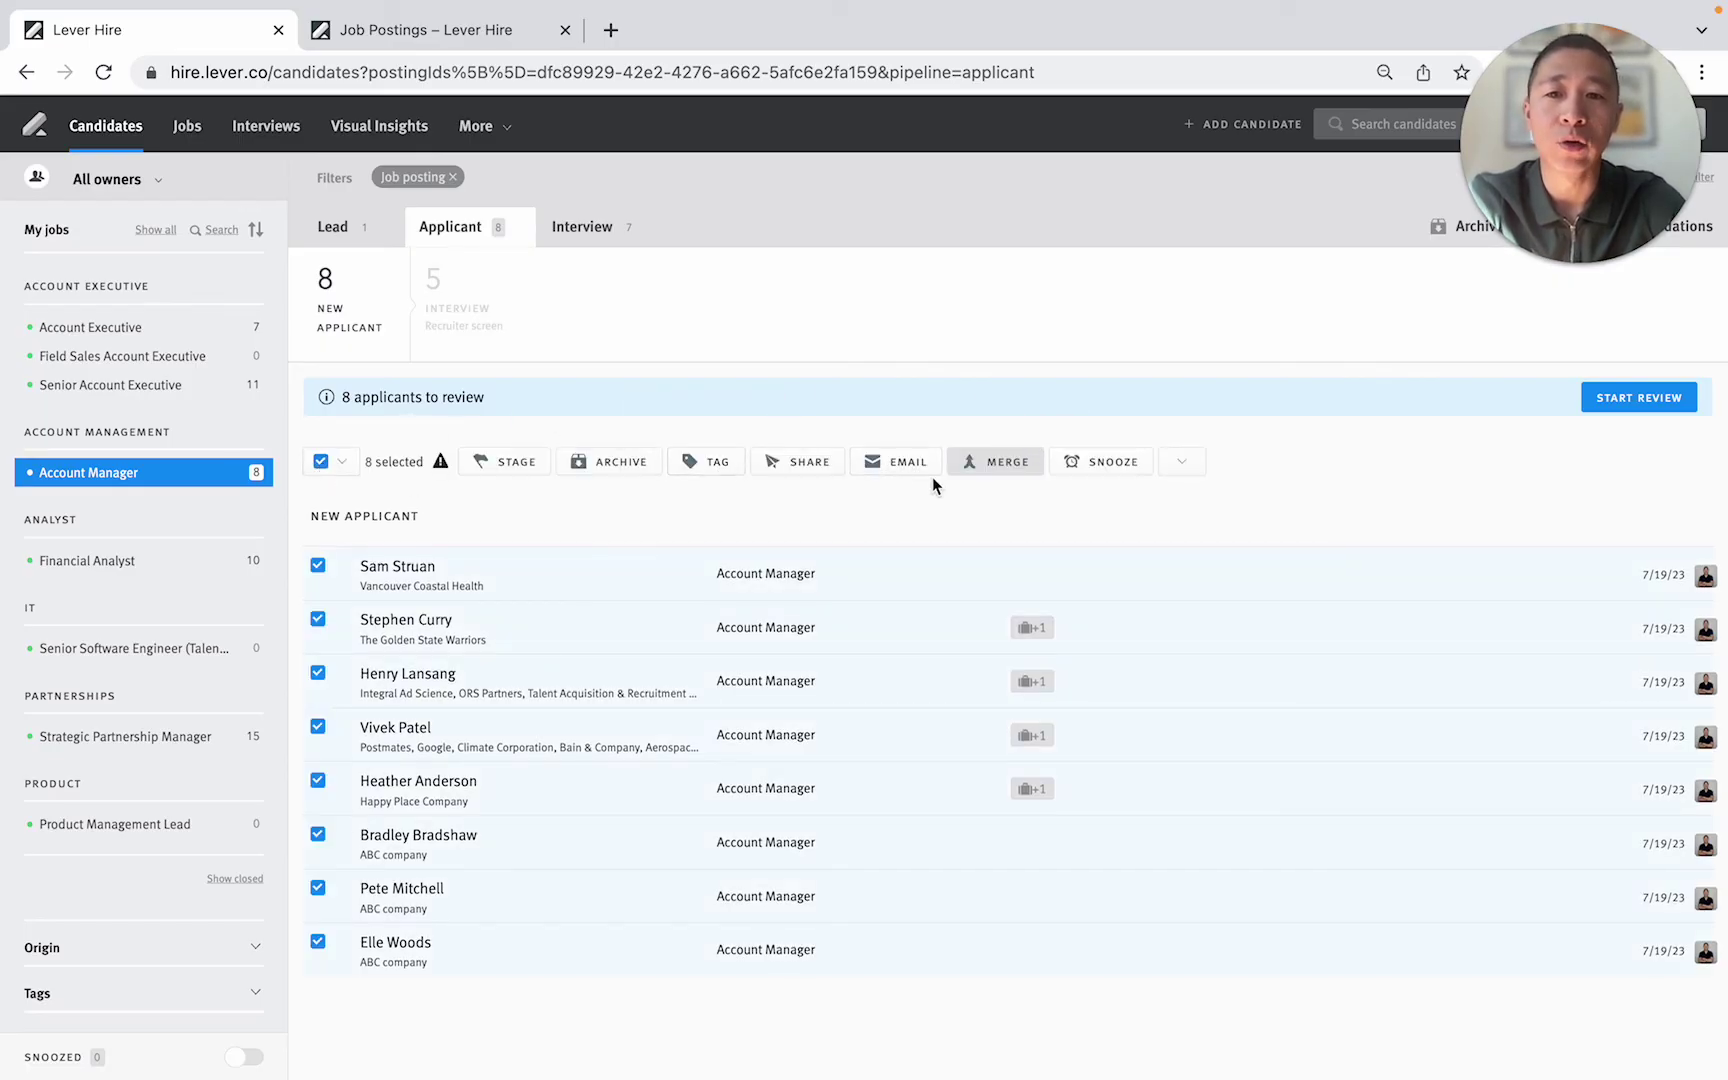
left_click(616, 462)
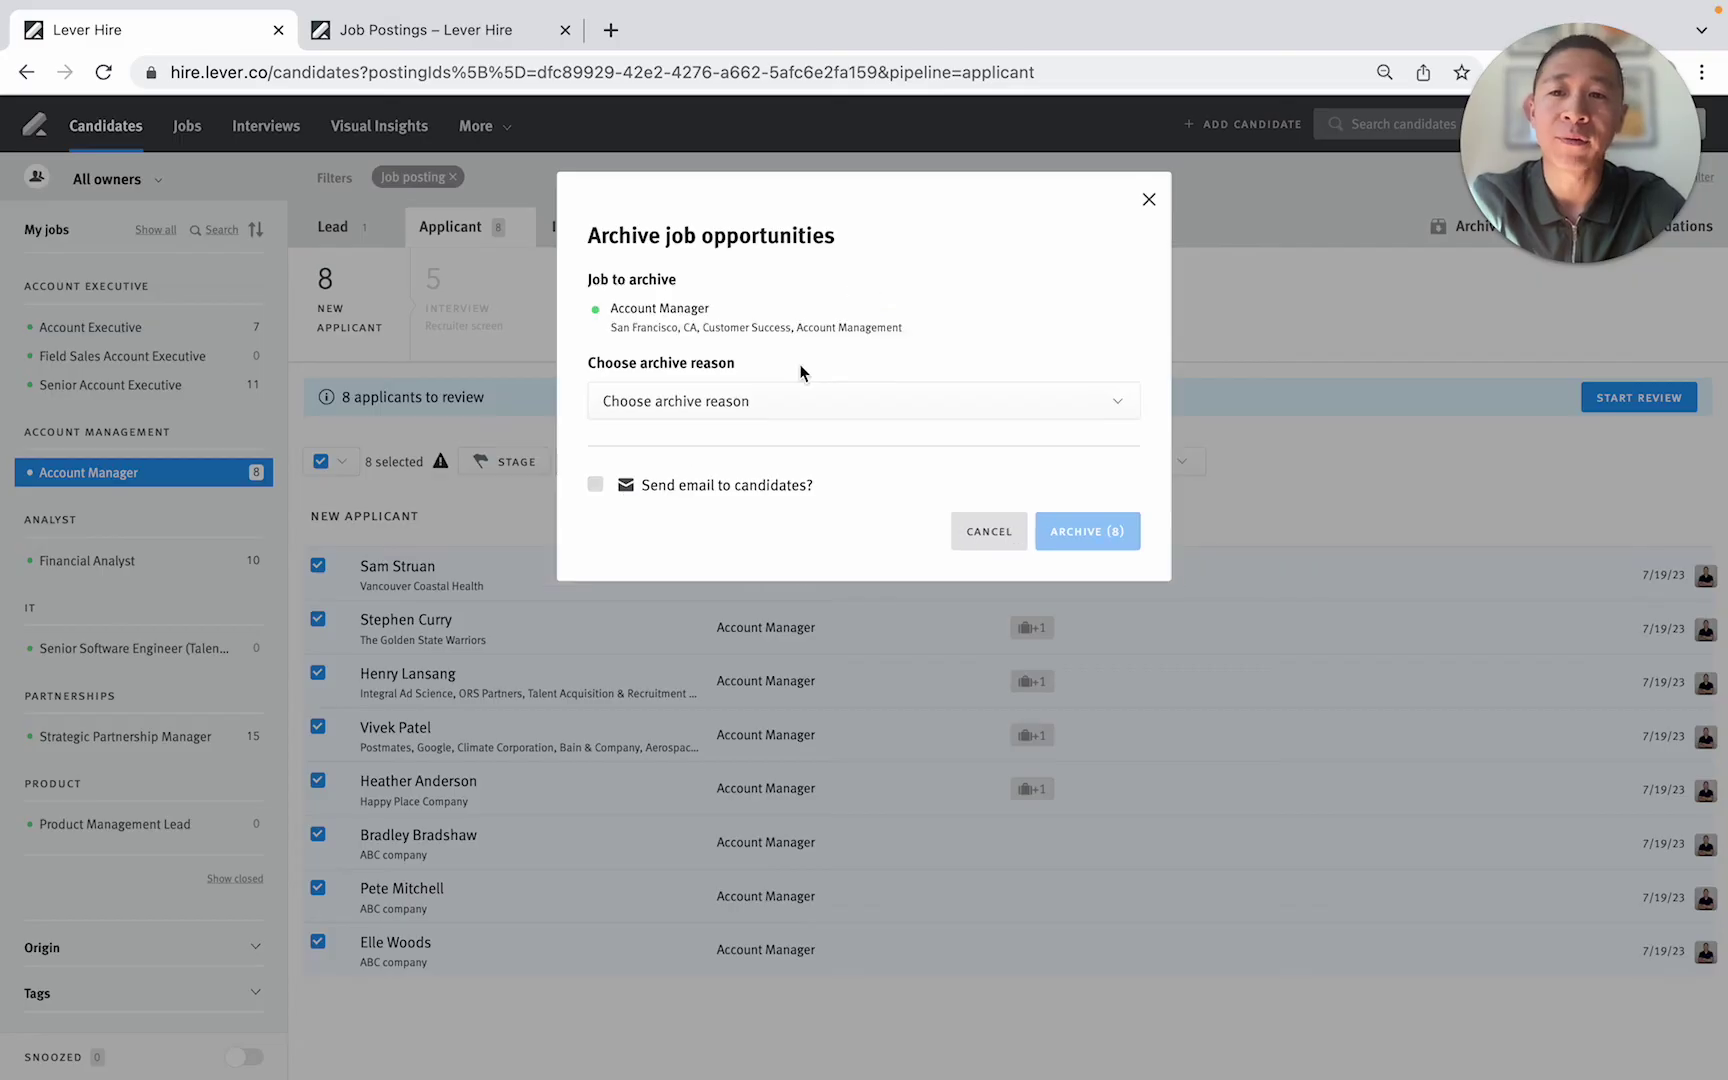
left_click(593, 486)
left_click(752, 400)
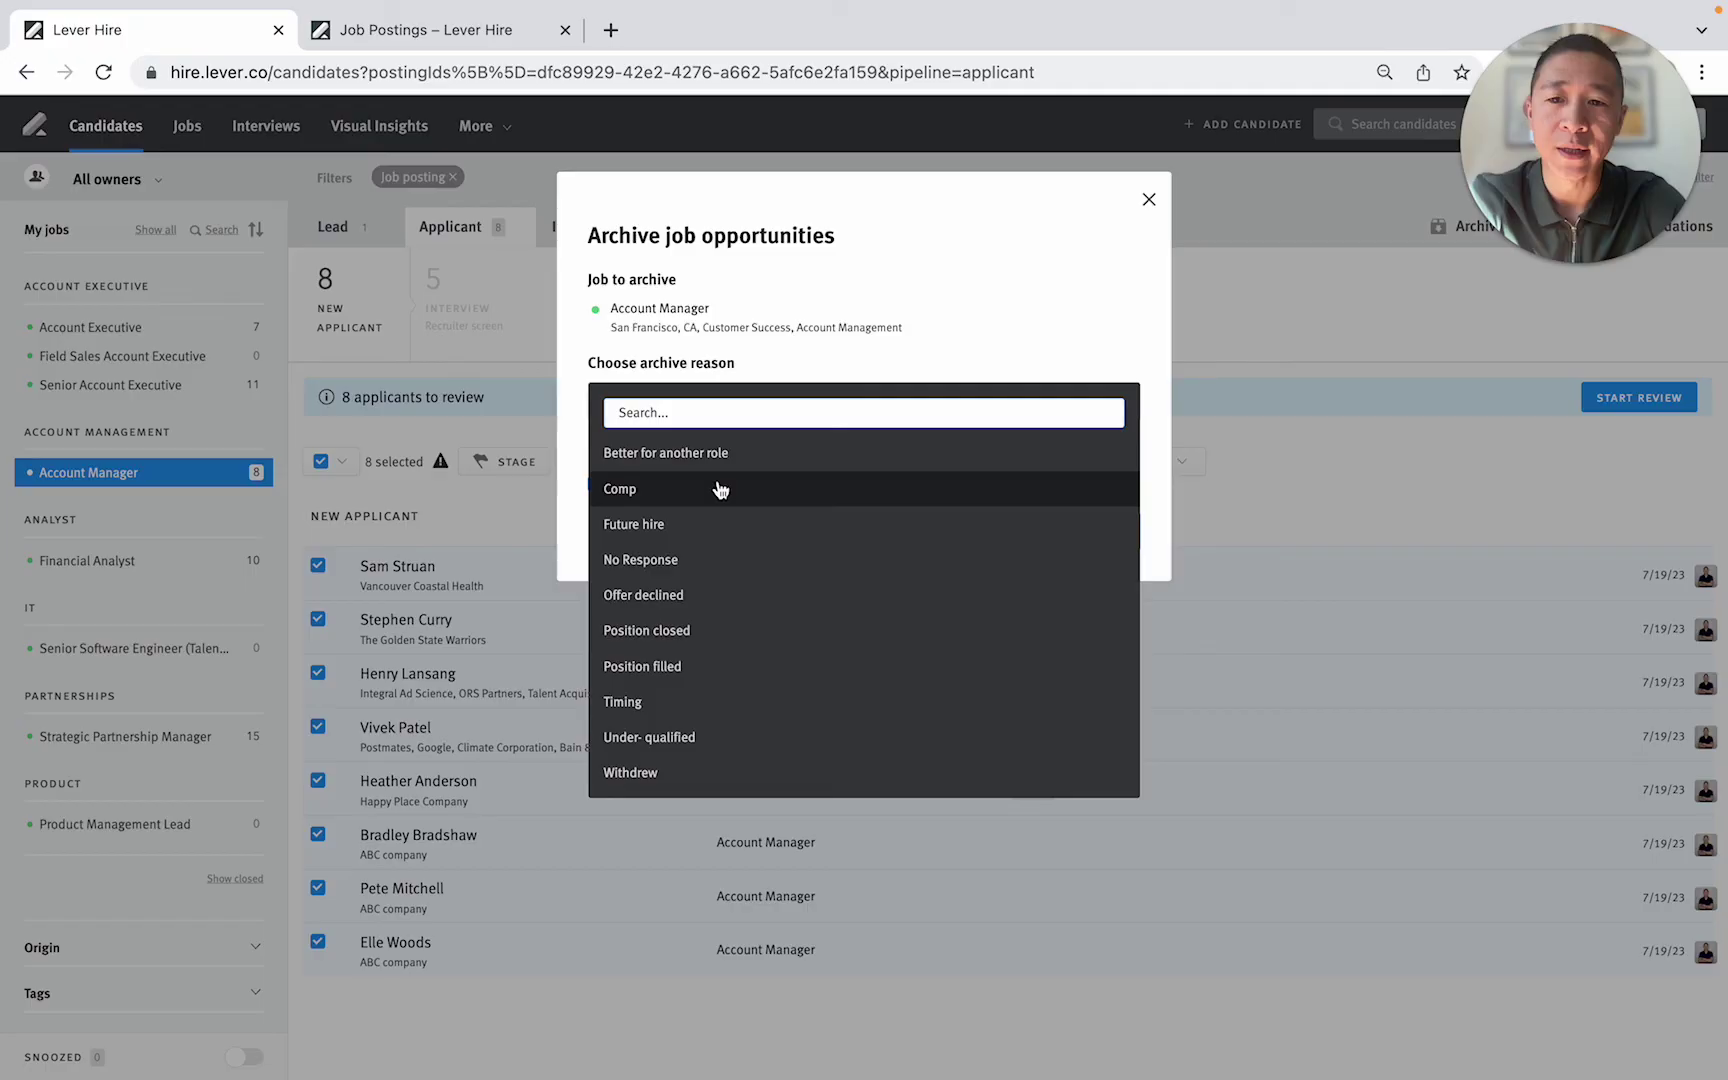
left_click(696, 737)
Step: Fill the rejection email from the After Resume Review template, preview it, then dismiss it unsent
left_click(1058, 530)
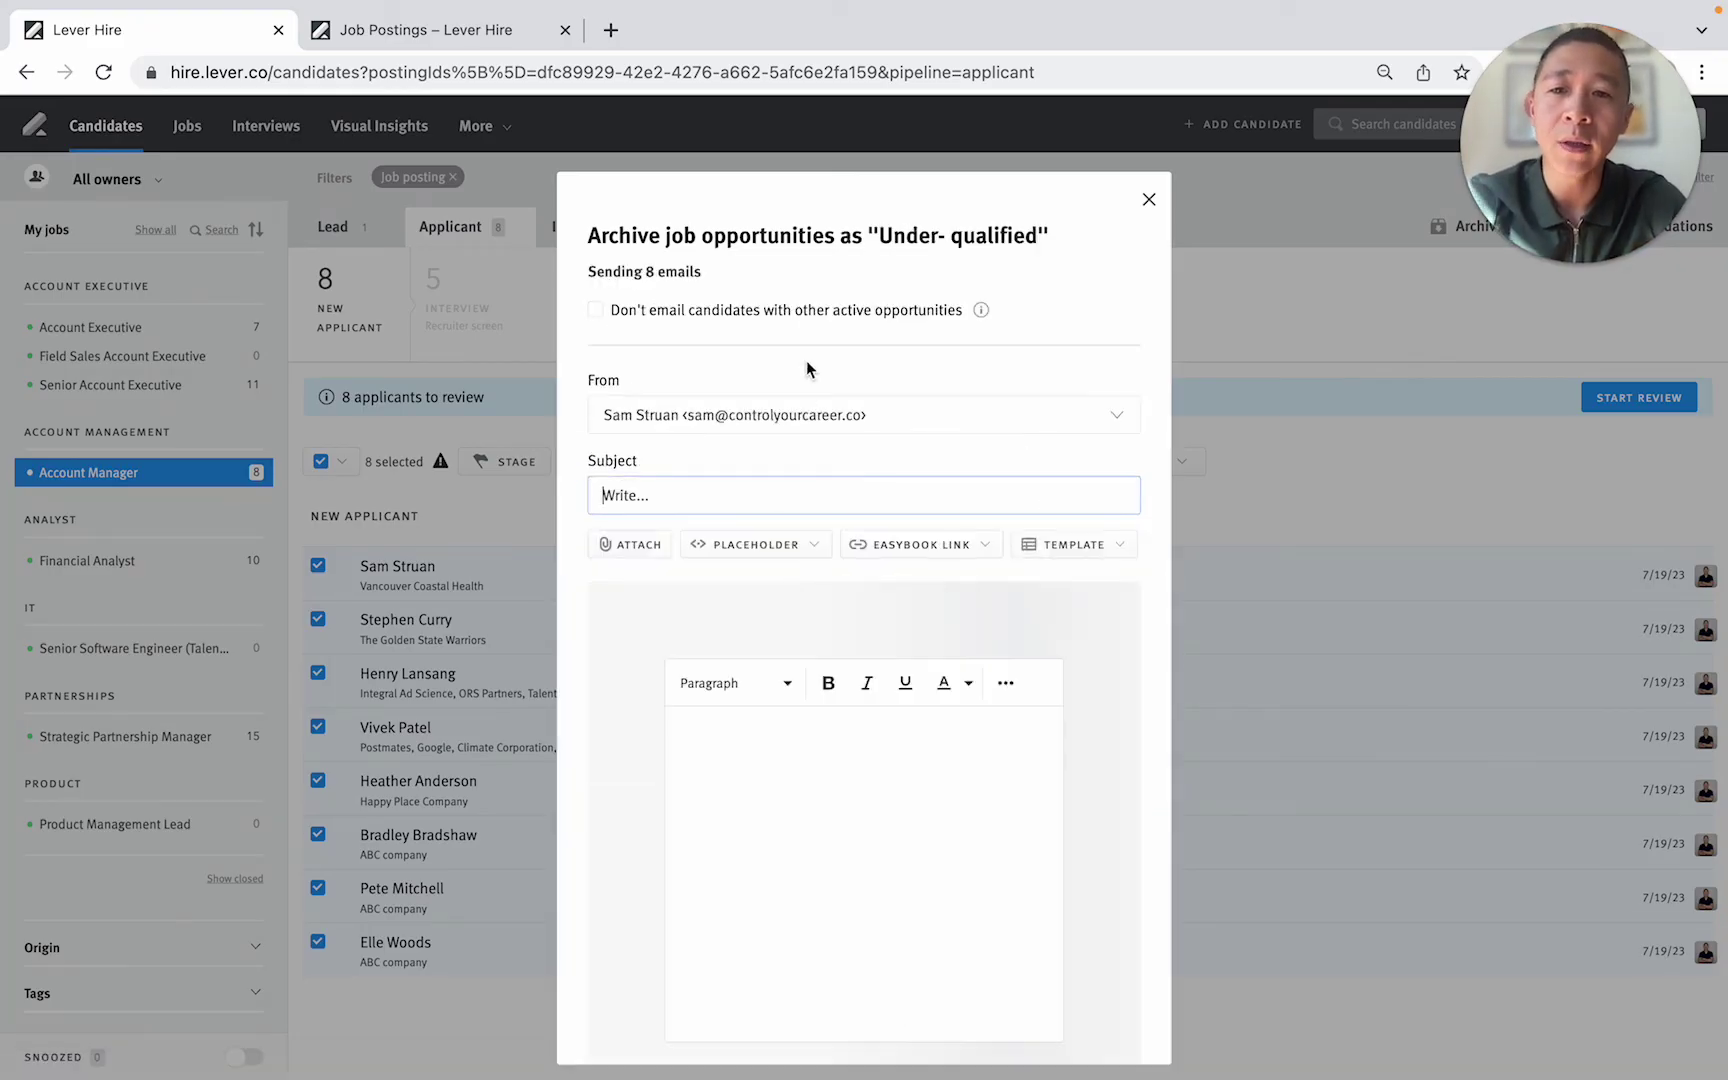
left_click(1079, 548)
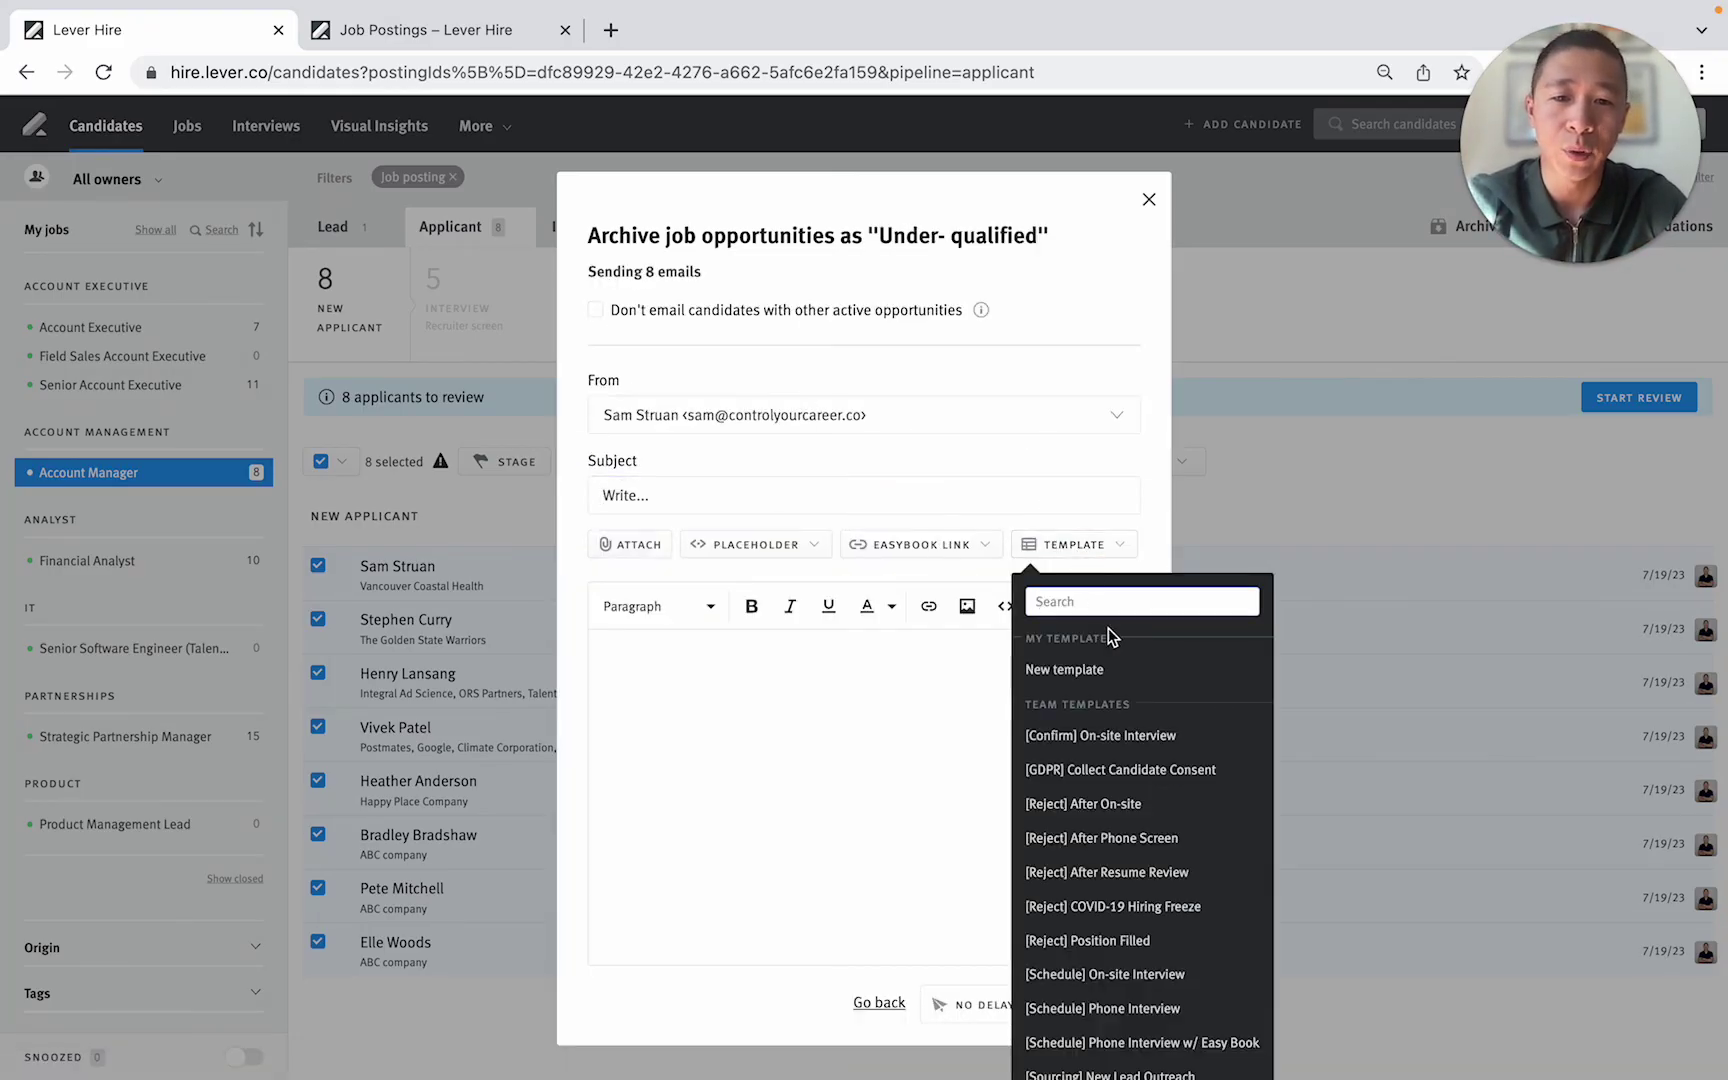
left_click(1158, 873)
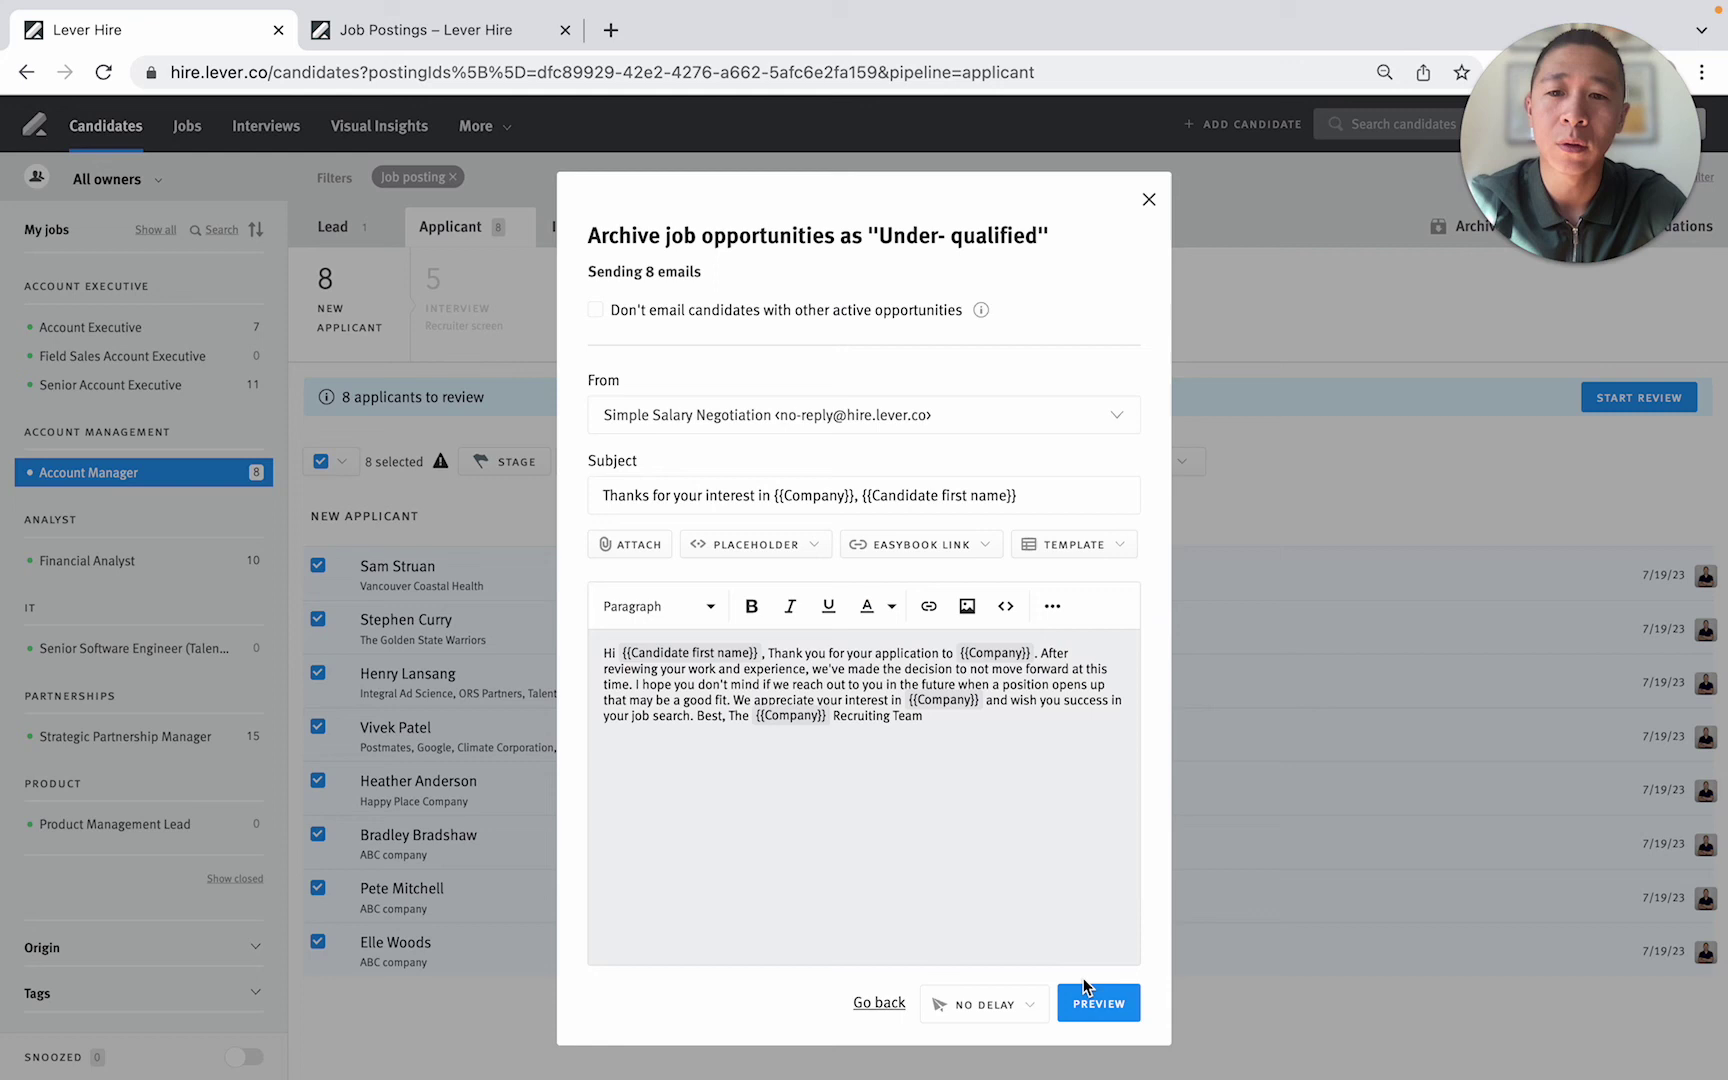
left_click(1095, 1003)
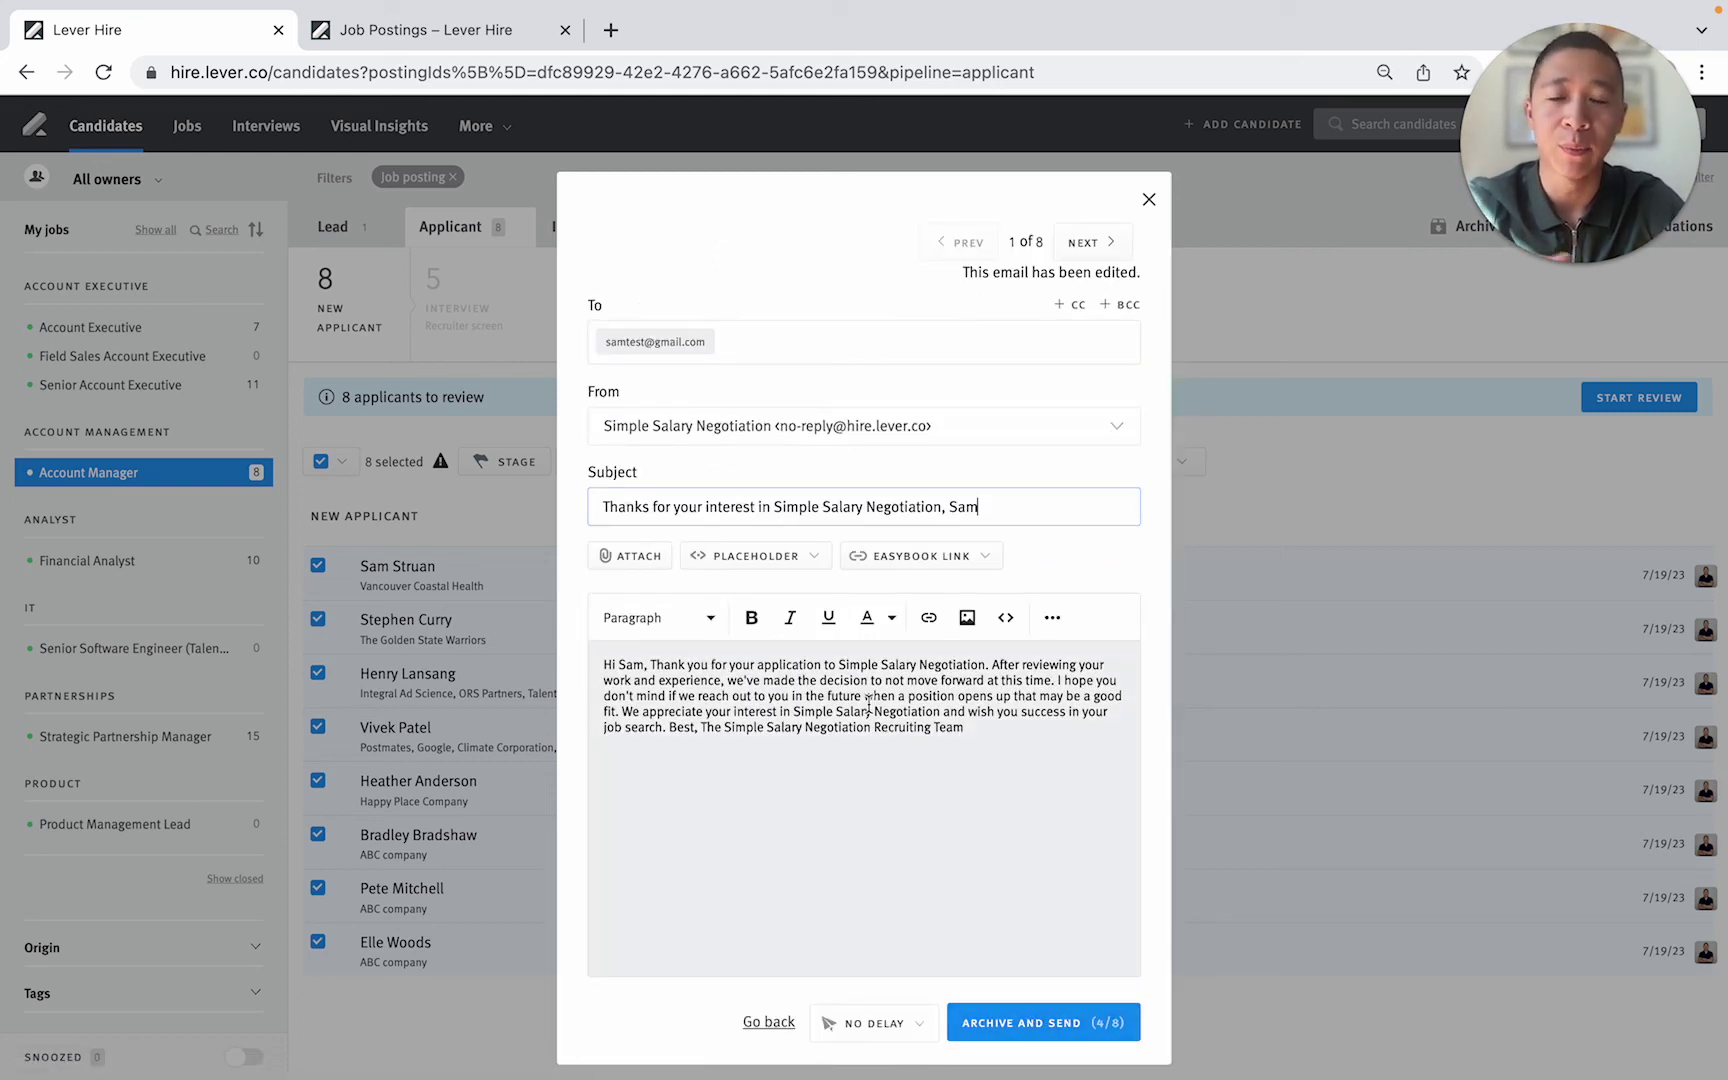
left_click(1148, 201)
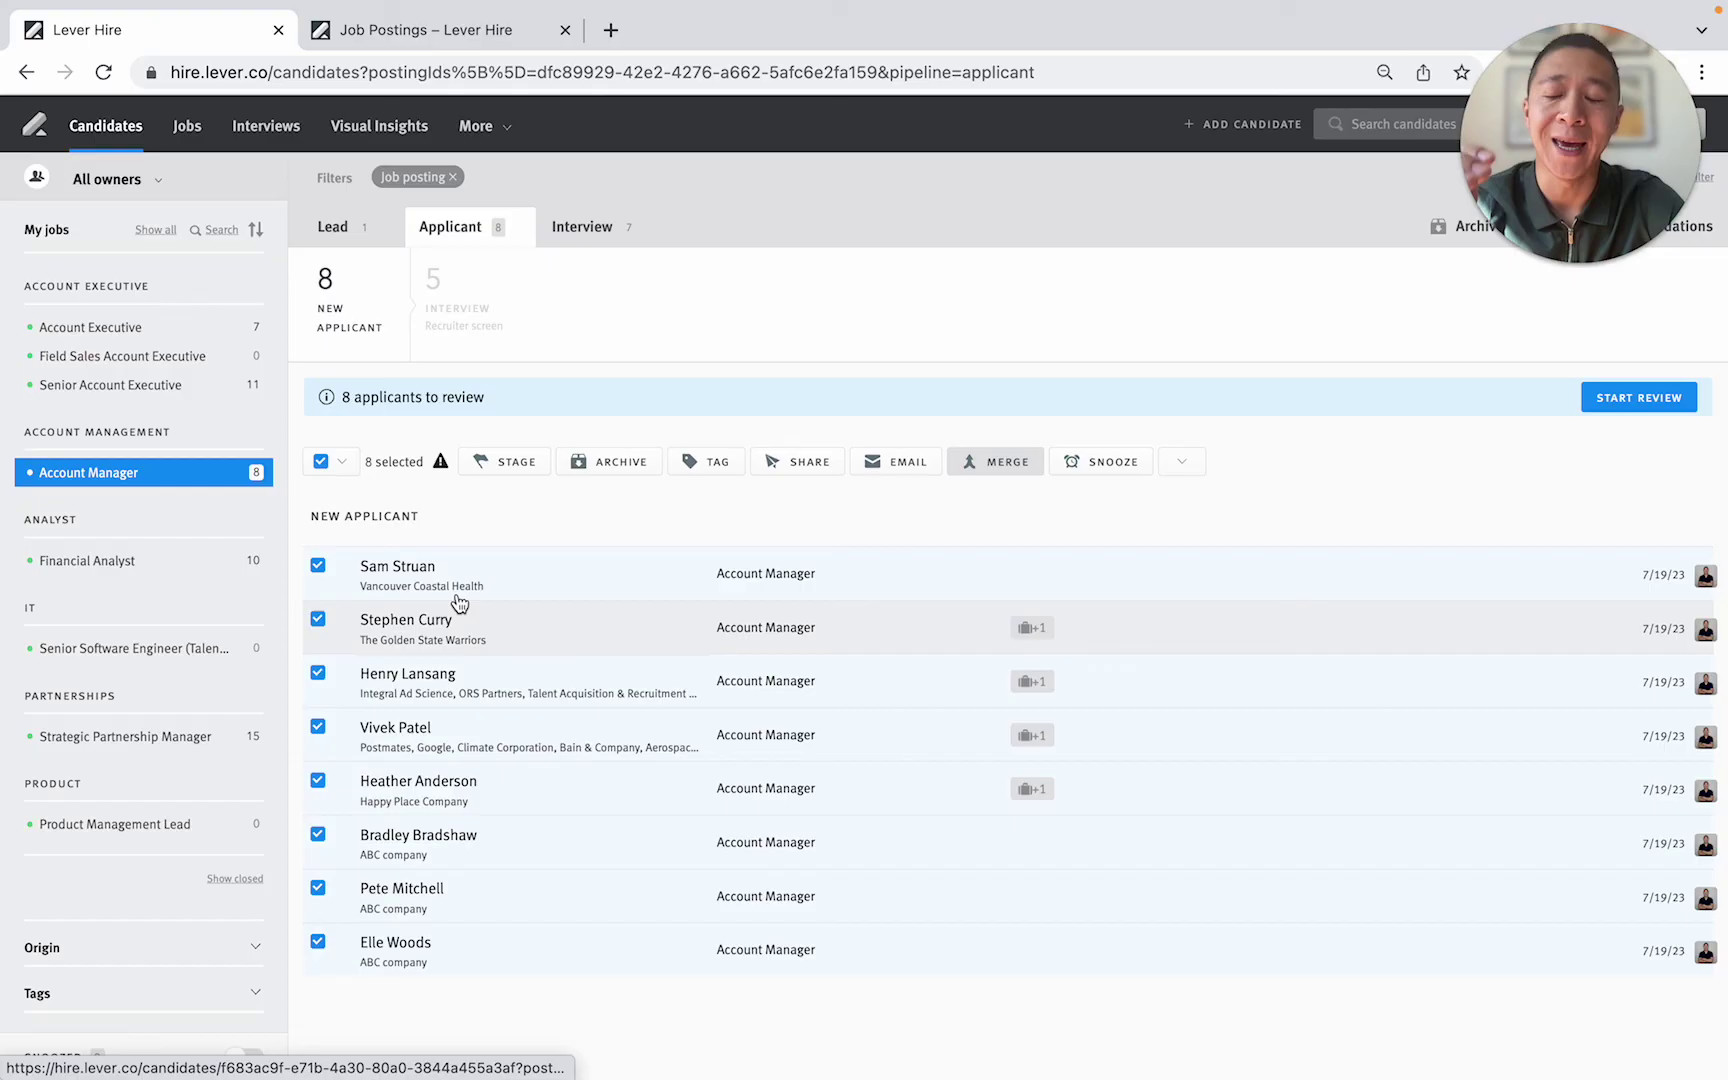